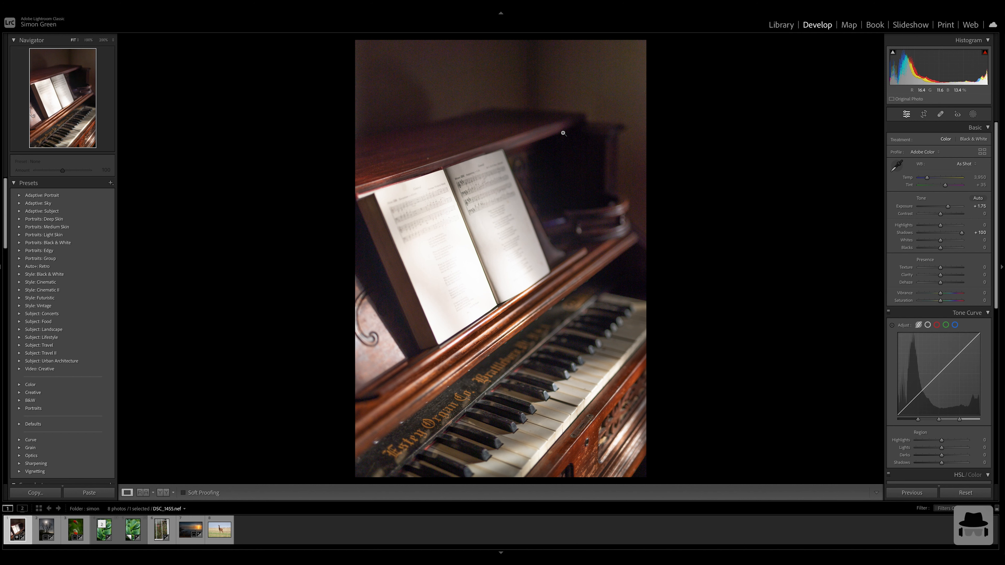
Examine the dark areas behind the sheet music at 100% and 200% magnification for noise
left_click(620, 143)
left_click_drag(644, 100, 639, 170)
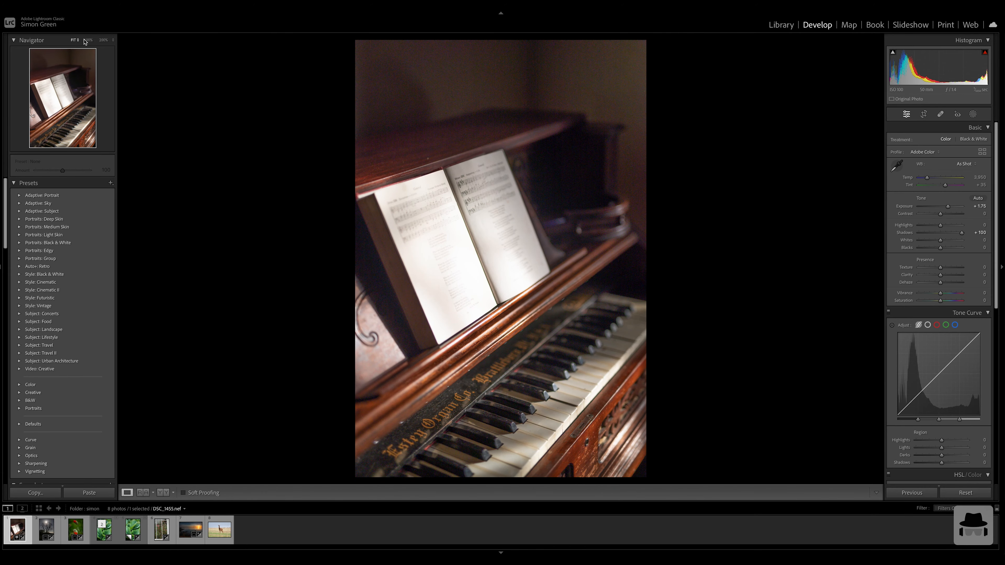
left_click(88, 40)
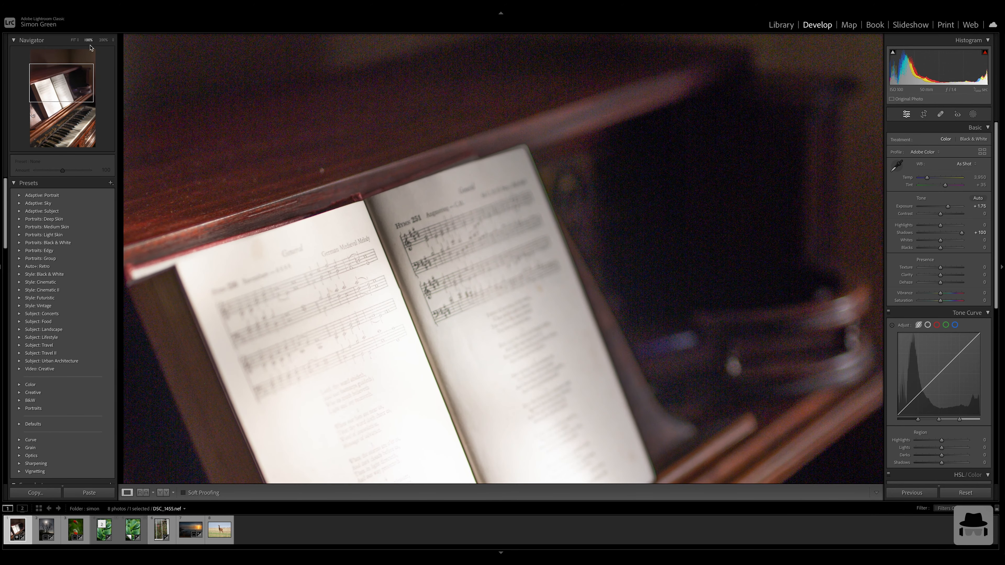
left_click_drag(841, 226, 720, 225)
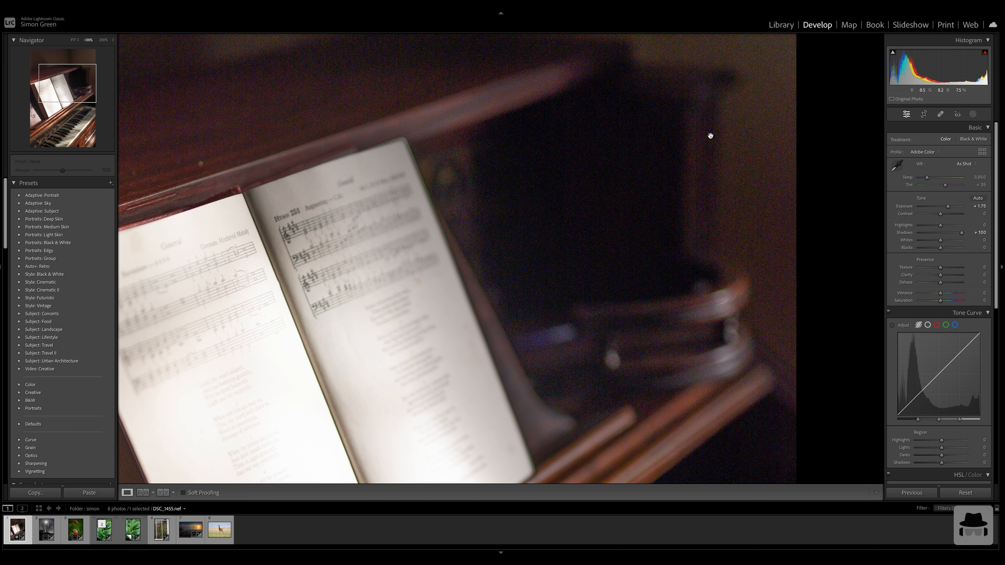
left_click(104, 45)
left_click_drag(682, 231, 449, 161)
left_click_drag(650, 388, 684, 335)
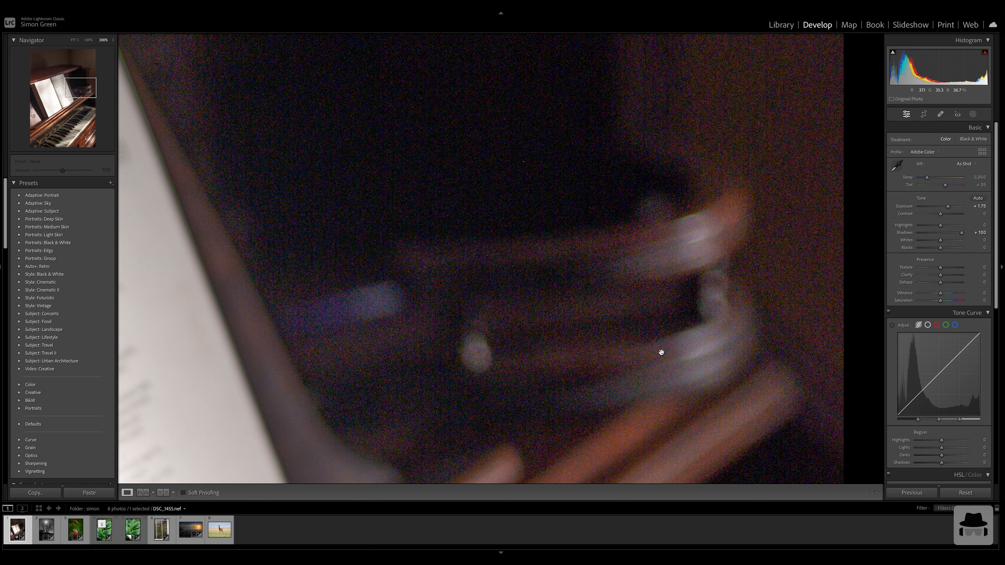
Set color noise reduction to 100, with its detail and smoothness also at 100
scroll(963, 343, "down", 2)
scroll(964, 343, "down", 6)
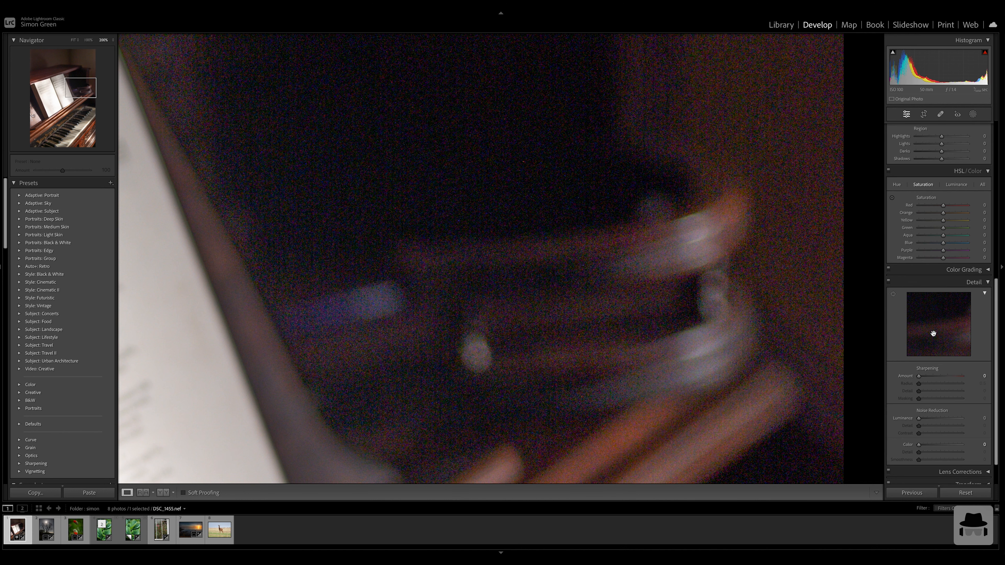
left_click_drag(919, 445, 938, 446)
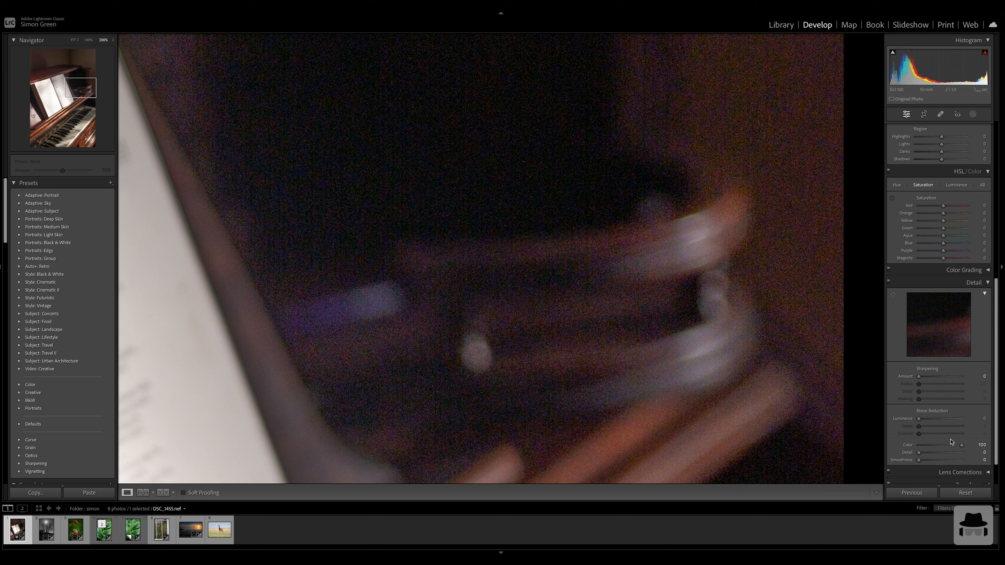
key("alt")
mouse_move(920, 421)
left_mouse_down()
mouse_move(943, 421)
mouse_move(888, 421)
mouse_move(941, 421)
mouse_move(906, 420)
left_mouse_up()
mouse_move(962, 445)
left_mouse_down()
mouse_move(927, 446)
mouse_move(955, 446)
mouse_move(945, 446)
left_mouse_up()
mouse_move(962, 446)
left_mouse_down()
mouse_move(920, 454)
mouse_move(955, 456)
left_mouse_up()
mouse_move(961, 445)
left_mouse_down()
mouse_move(928, 446)
mouse_move(945, 454)
mouse_move(926, 455)
mouse_move(977, 454)
left_mouse_up()
left_click_drag(928, 446, 967, 445)
left_click_drag(920, 460, 973, 466)
Compare the photo with and without the Detail adjustments, checking both the close-up and the whole image
left_click(888, 282)
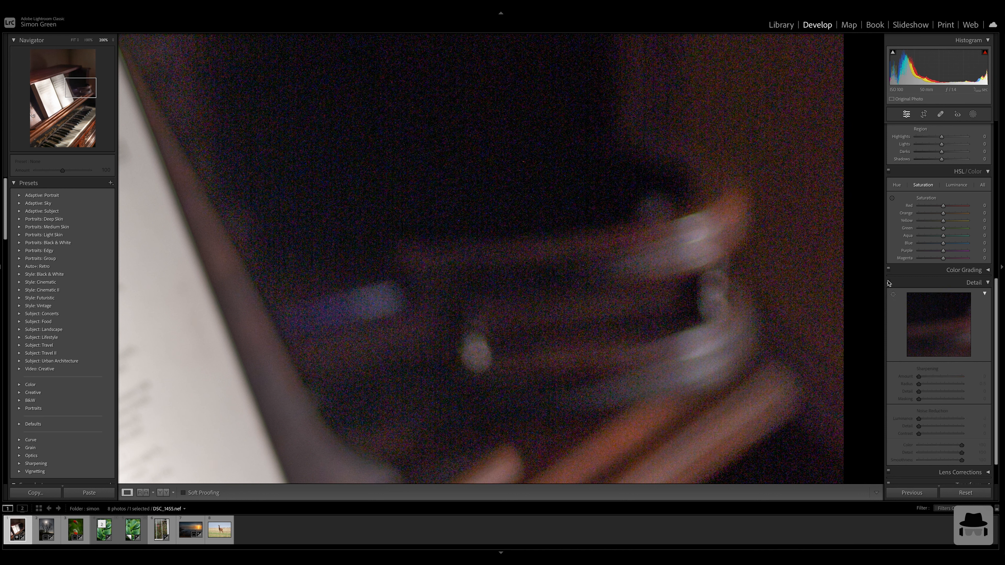
left_click(889, 283)
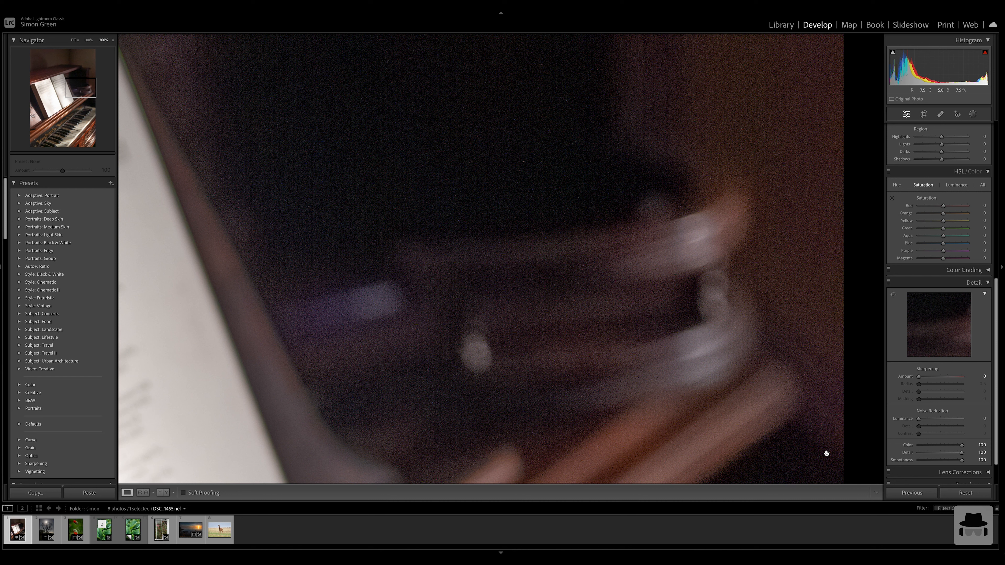
left_click(816, 379)
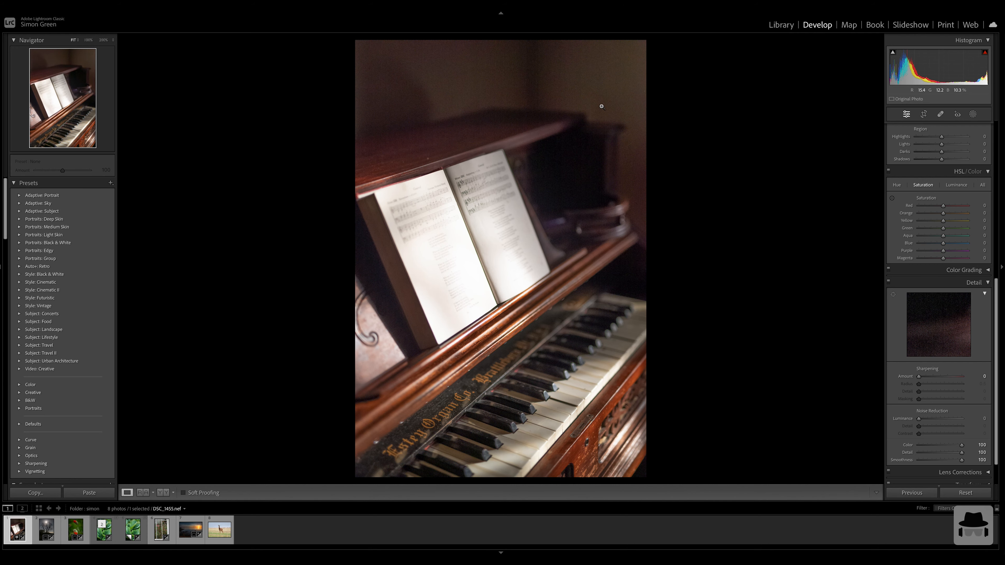
left_click(627, 184)
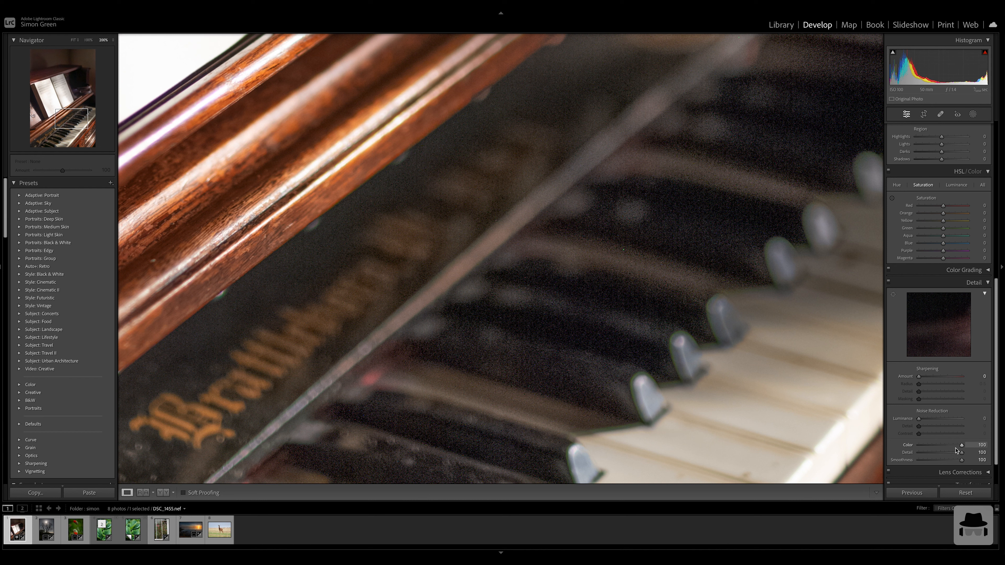
Set color noise reduction to 52, with detail at 50 and smoothness at 63
left_click_drag(962, 446, 922, 461)
mouse_move(918, 460)
left_mouse_down()
mouse_move(936, 462)
mouse_move(933, 447)
left_mouse_up()
left_click_drag(930, 460, 937, 460)
left_click_drag(937, 461, 946, 462)
Set luminance noise reduction to 64 and its detail to 66
left_click_drag(720, 112, 546, 262)
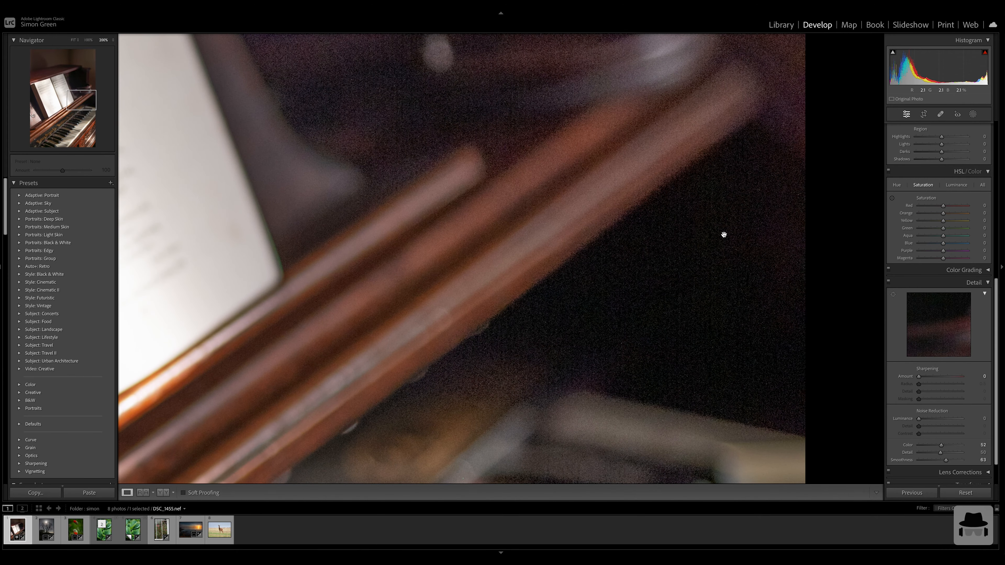
left_click_drag(473, 149, 460, 94)
left_click_drag(677, 288, 679, 246)
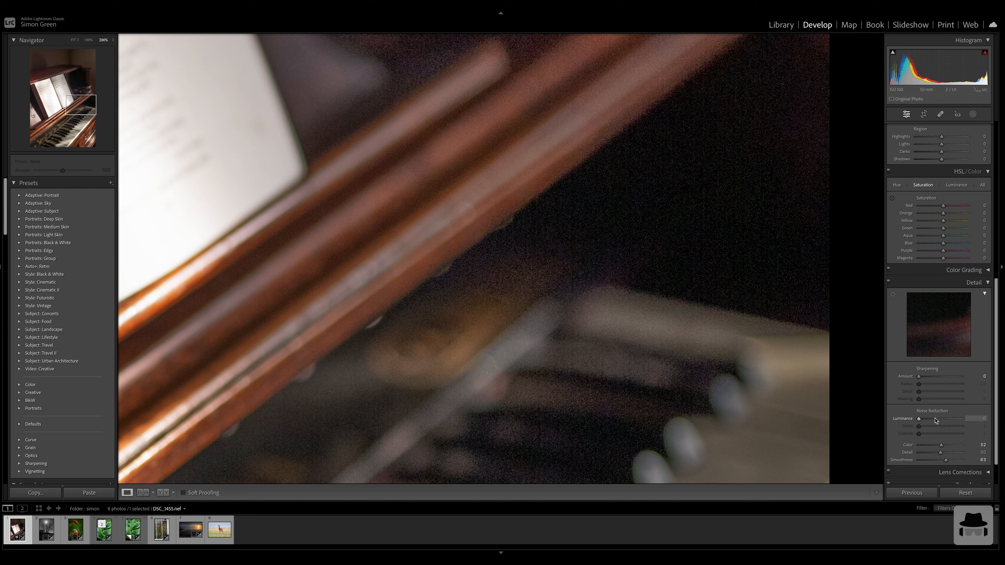
left_click_drag(920, 419, 988, 424)
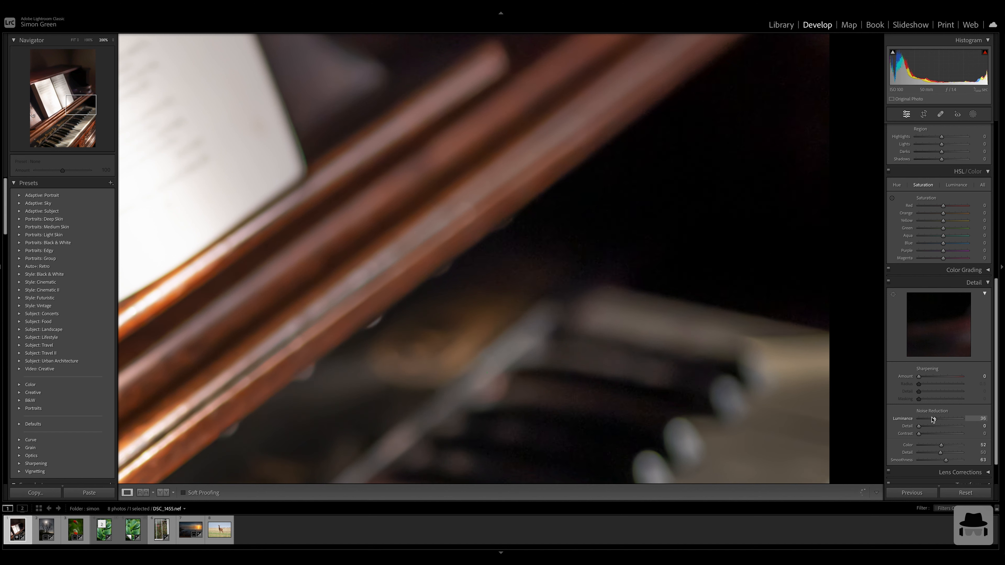
left_click_drag(933, 420, 941, 420)
left_click_drag(925, 426, 948, 430)
Inspect the whole photo and the gold lettering above the keys at 200% to judge the noise smoothing
left_click_drag(247, 321, 567, 161)
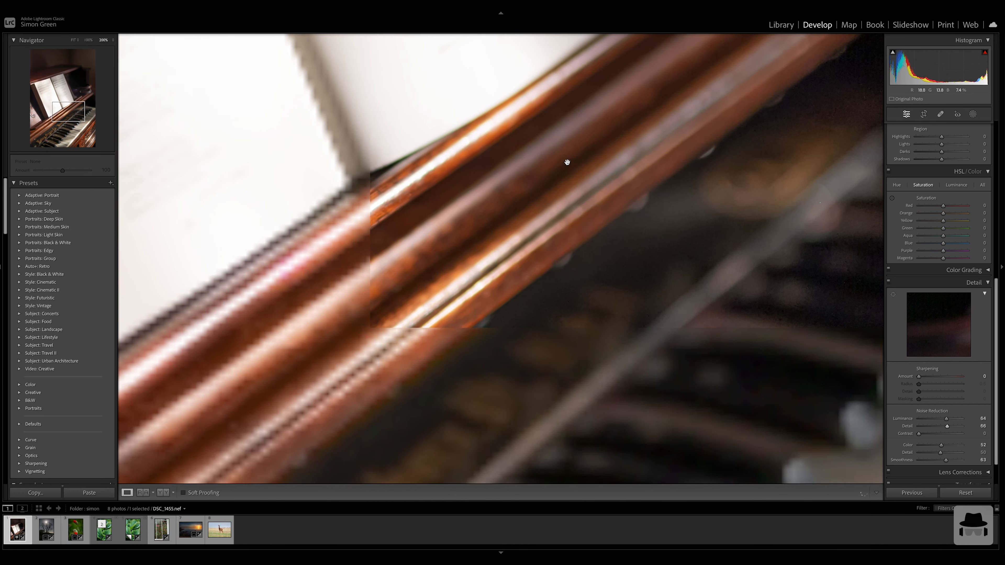
left_click(451, 197)
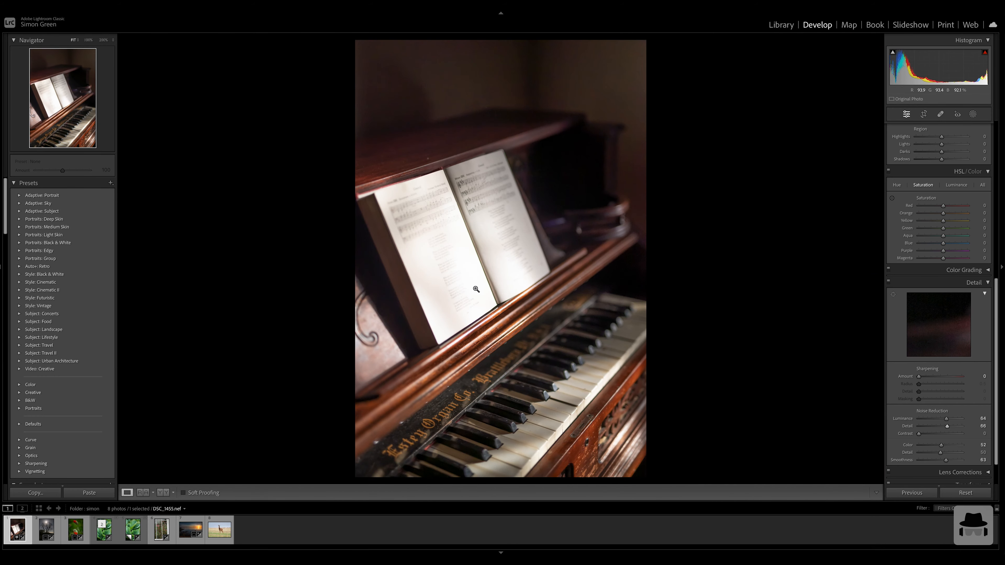
left_click(451, 287)
left_click_drag(525, 375, 351, 139)
left_click_drag(486, 270, 392, 174)
left_click_drag(465, 345, 595, 172)
left_click_drag(361, 341, 649, 179)
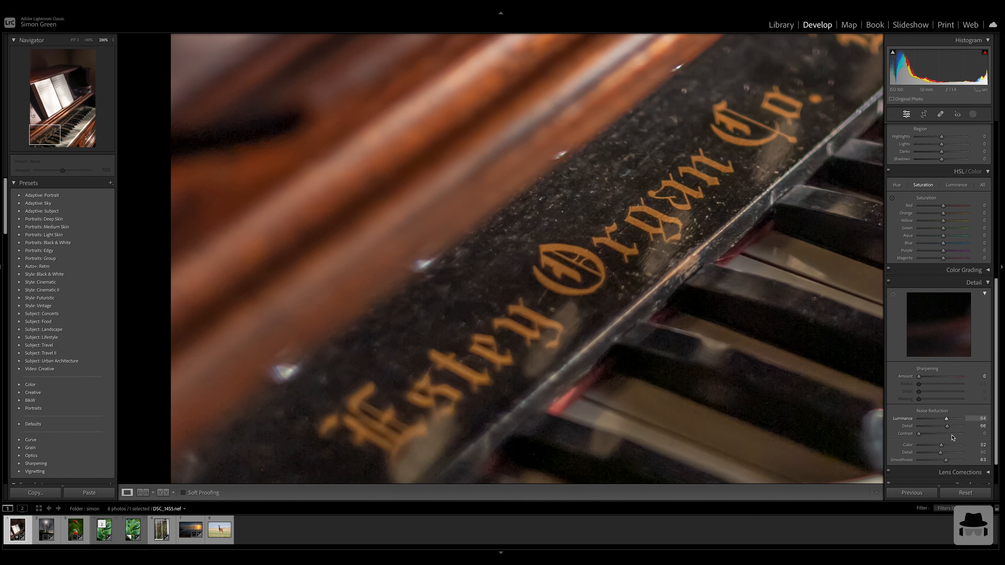
Test the luminance detail and contrast ranges, settling on luminance 44, detail 34 and contrast 40
left_click_drag(946, 429, 907, 426)
left_click_drag(930, 428, 941, 428)
left_click_drag(949, 428, 965, 428)
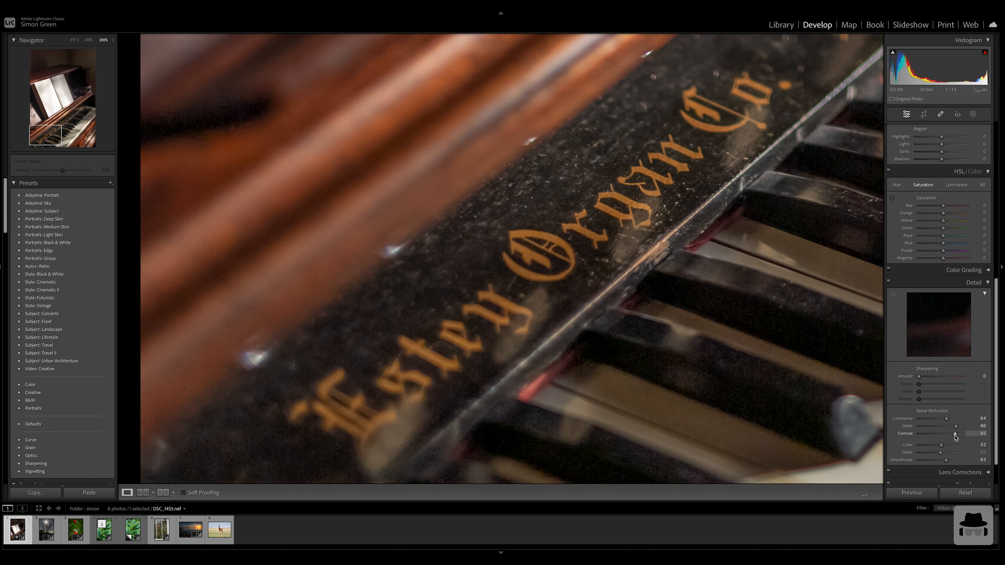
left_click_drag(956, 437, 966, 438)
left_click_drag(929, 436, 964, 435)
mouse_move(946, 421)
left_mouse_down()
mouse_move(937, 421)
mouse_move(952, 427)
mouse_move(931, 428)
left_mouse_up()
Review the keys and music stand at 100% and set luminance noise reduction to 62
left_click_drag(716, 373, 596, 329)
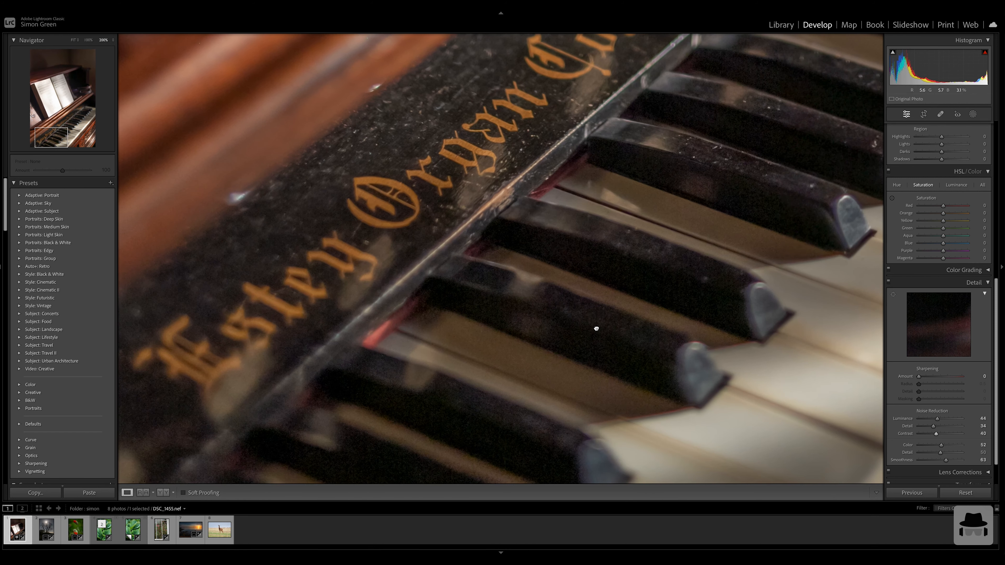
left_click(89, 40)
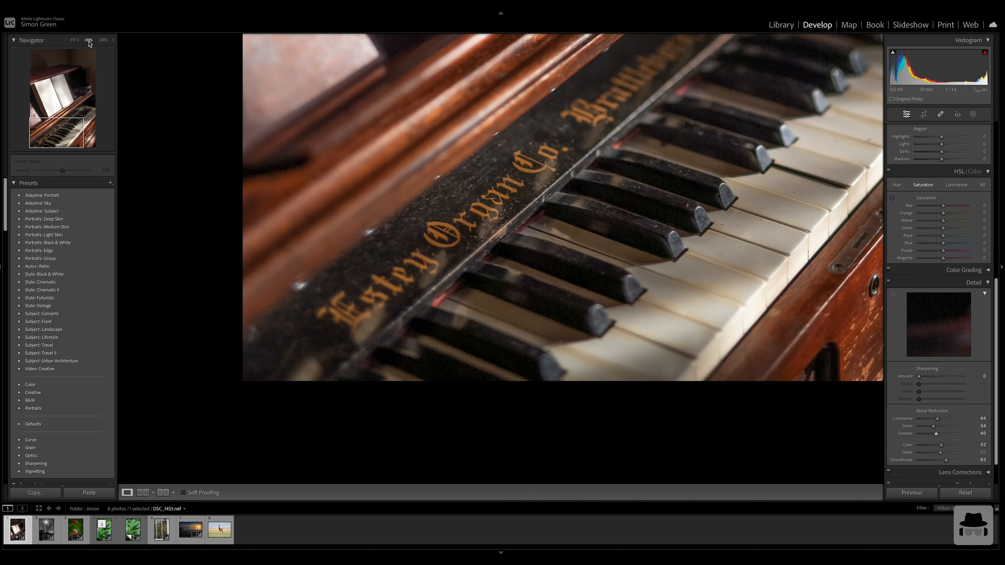
left_click_drag(723, 160, 608, 314)
left_click_drag(723, 189, 671, 281)
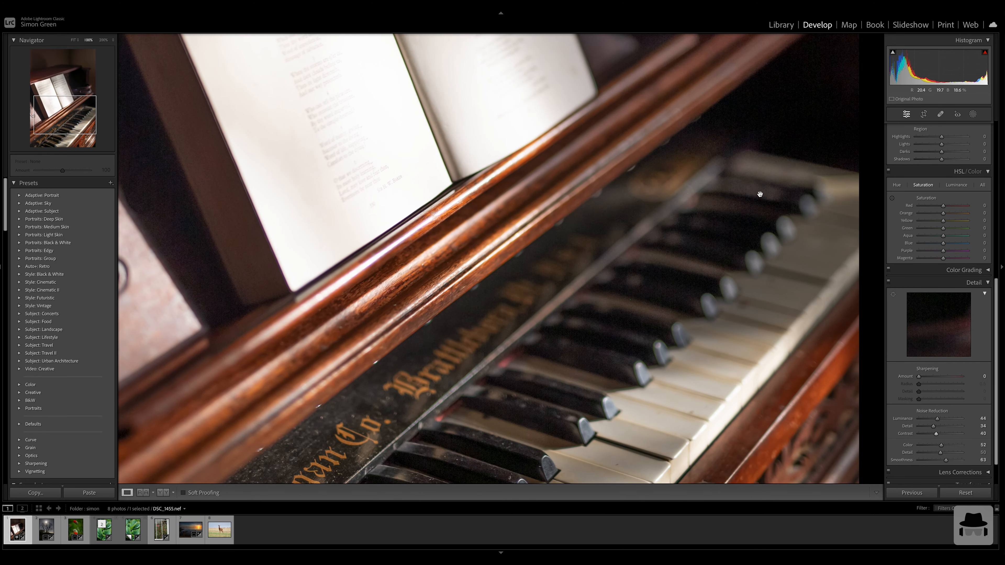
left_click_drag(937, 419, 945, 419)
Lower the photo's exposure to +0.30
left_click_drag(714, 222, 835, 151)
left_click_drag(498, 390, 568, 462)
left_click_drag(541, 213, 577, 356)
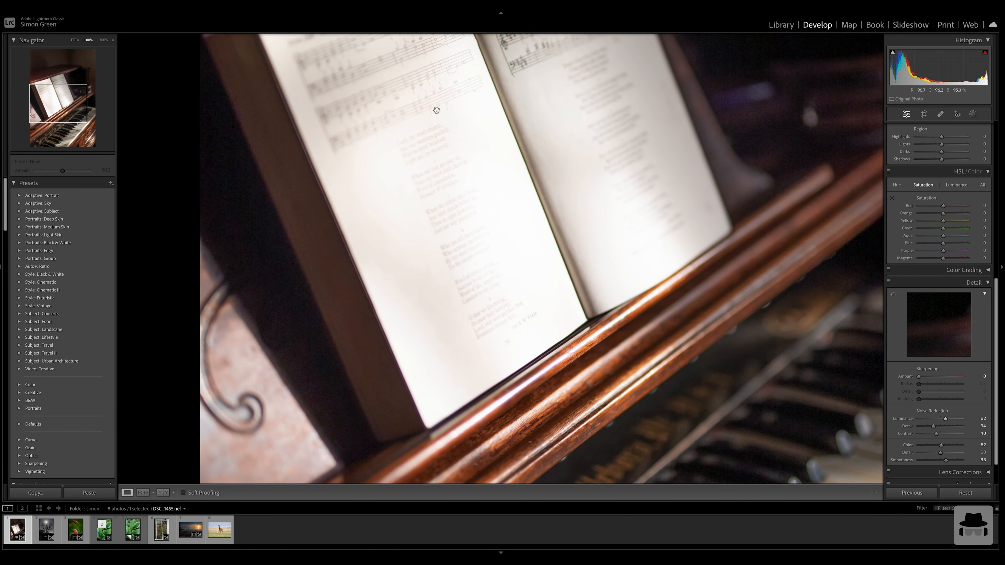
scroll(940, 240, "up", 1)
scroll(941, 241, "up", 5)
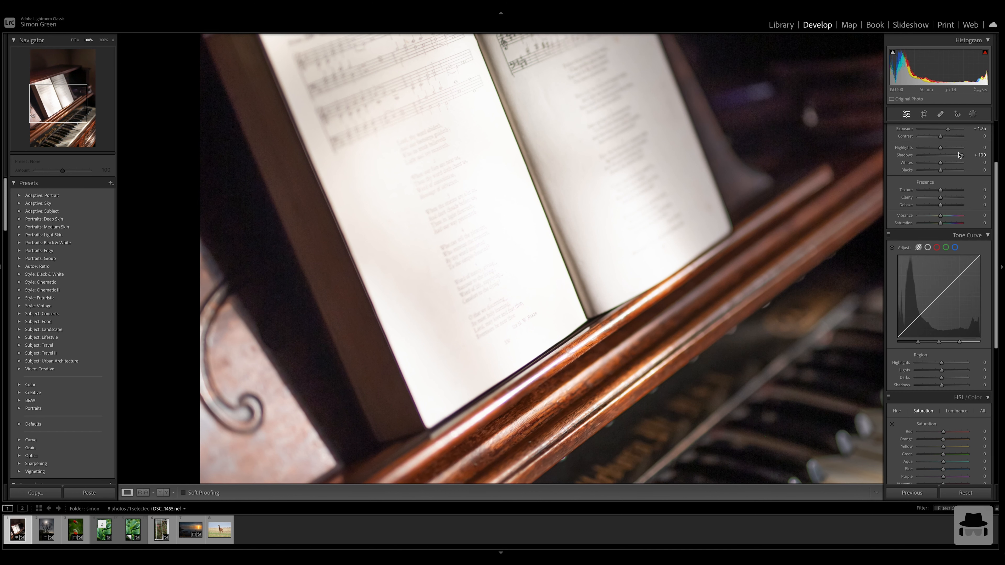
scroll(952, 161, "up", 1)
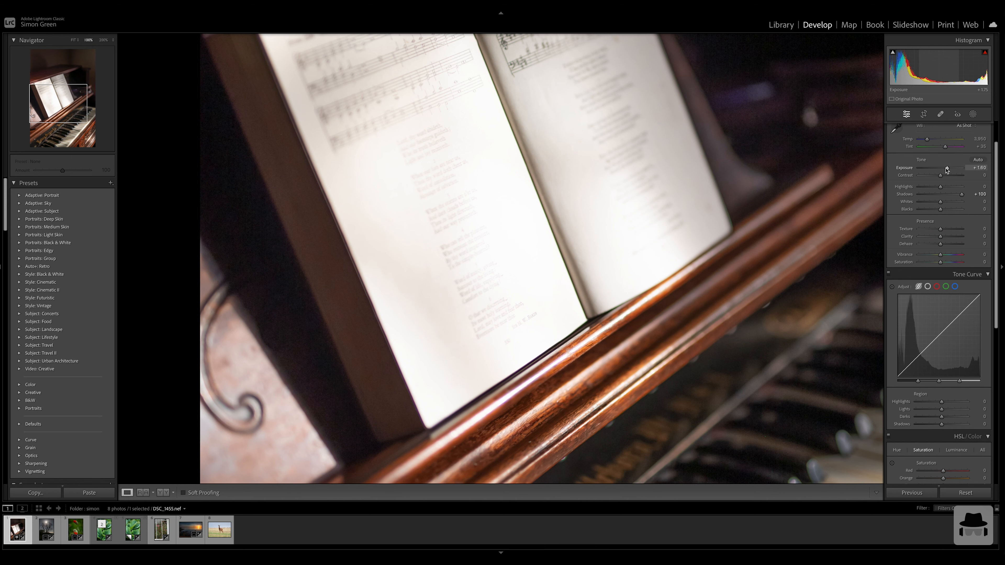
left_click_drag(947, 169, 943, 169)
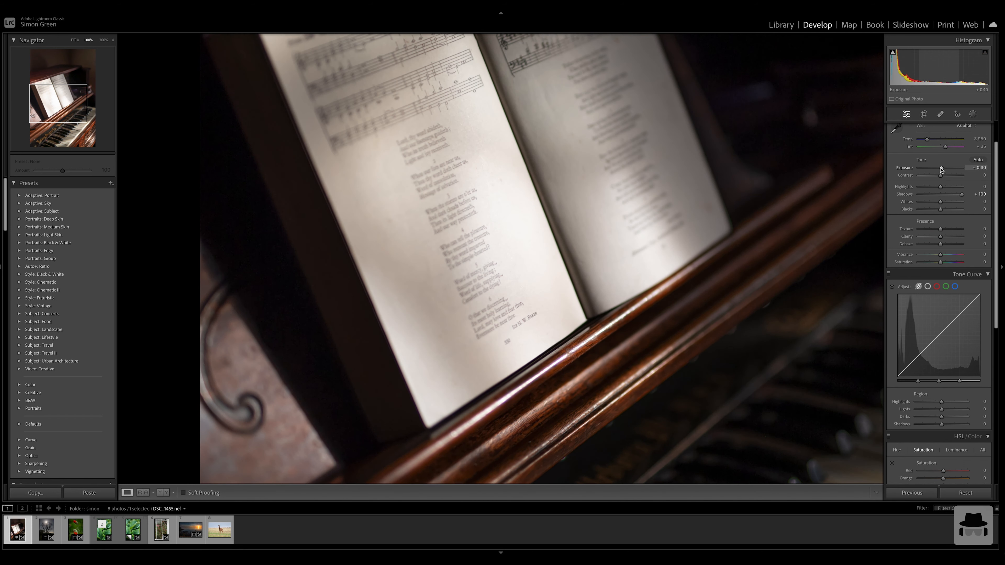
Check the darkened keys and lettering for noise and set the exposure to +1.80
left_click_drag(707, 377, 718, 186)
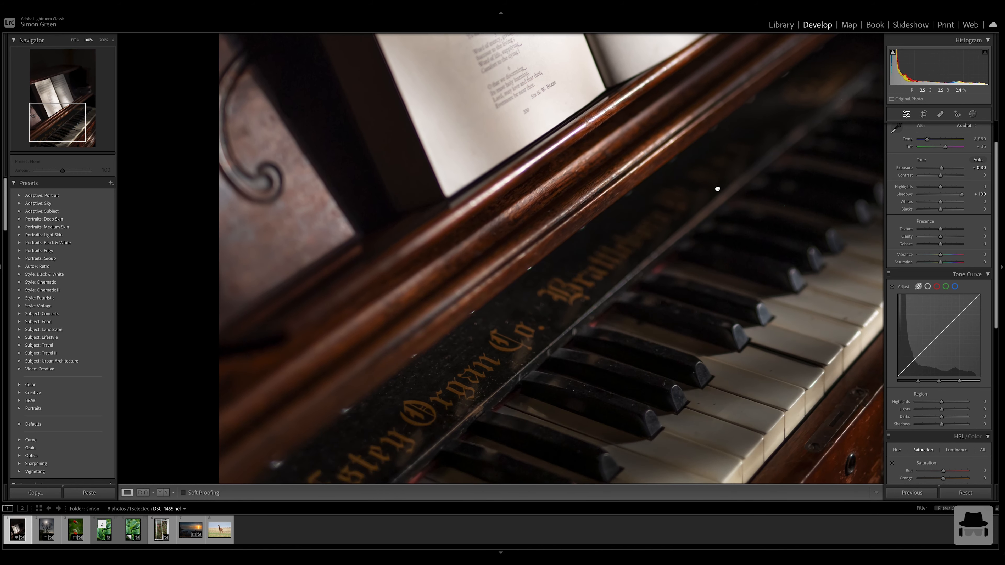
left_click_drag(680, 317, 716, 186)
left_click_drag(715, 282, 451, 494)
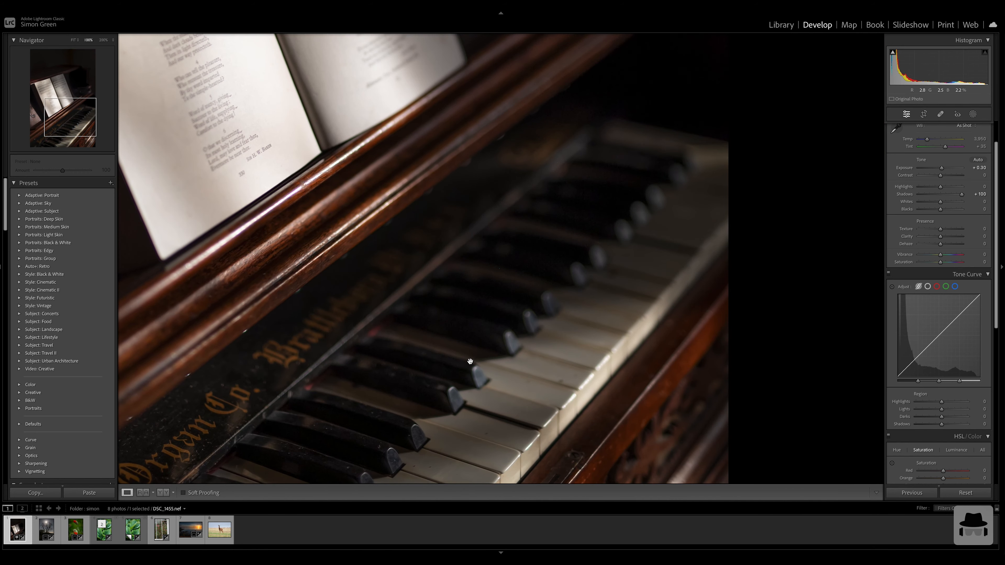
left_click_drag(397, 434, 524, 342)
left_click_drag(511, 248, 451, 363)
left_click_drag(942, 168, 948, 170)
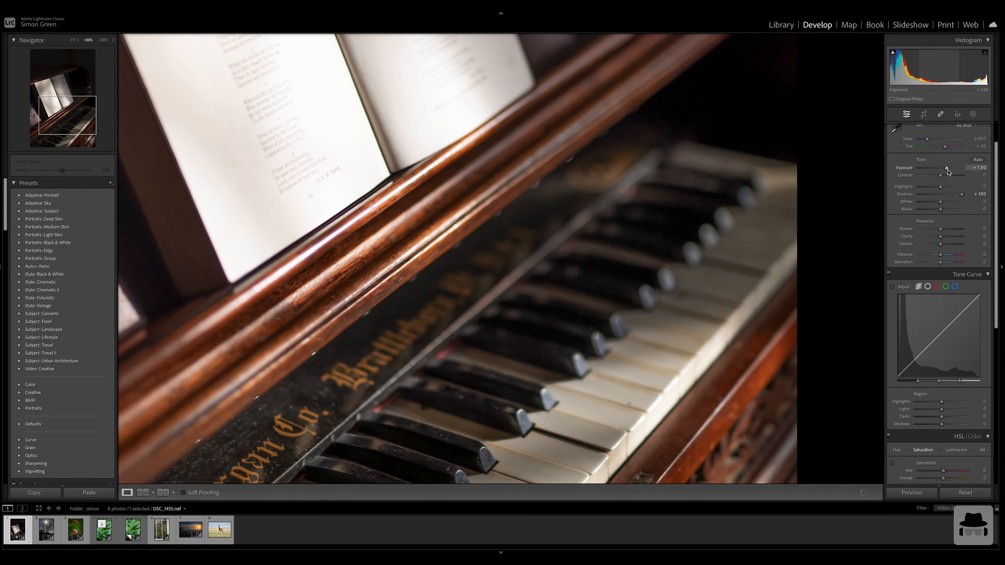
Set the sharpening amount to 150 and check its effect on the keys and gold lettering at 200%
left_click_drag(488, 354, 531, 307)
left_click(531, 307)
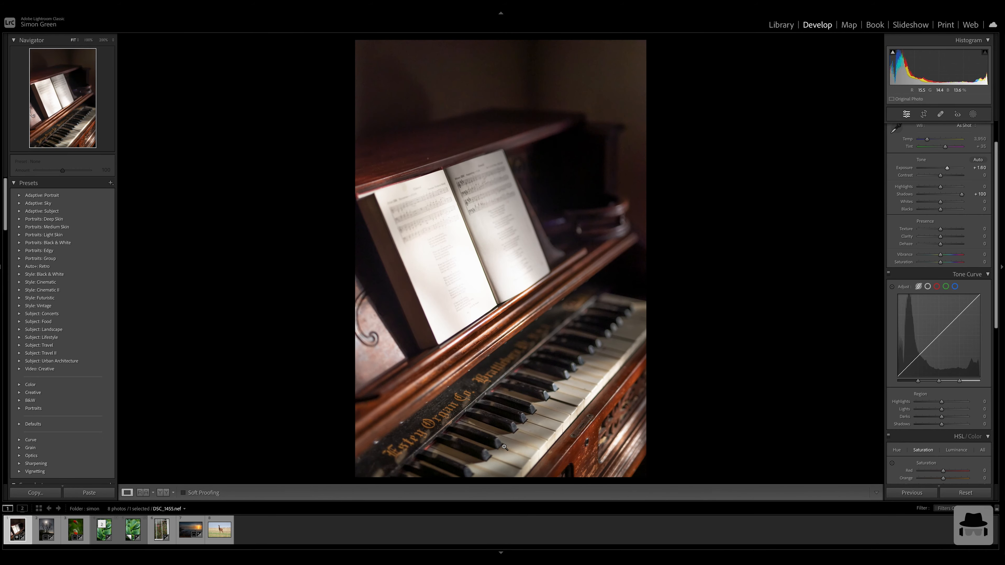
left_click(503, 447)
left_click(104, 40)
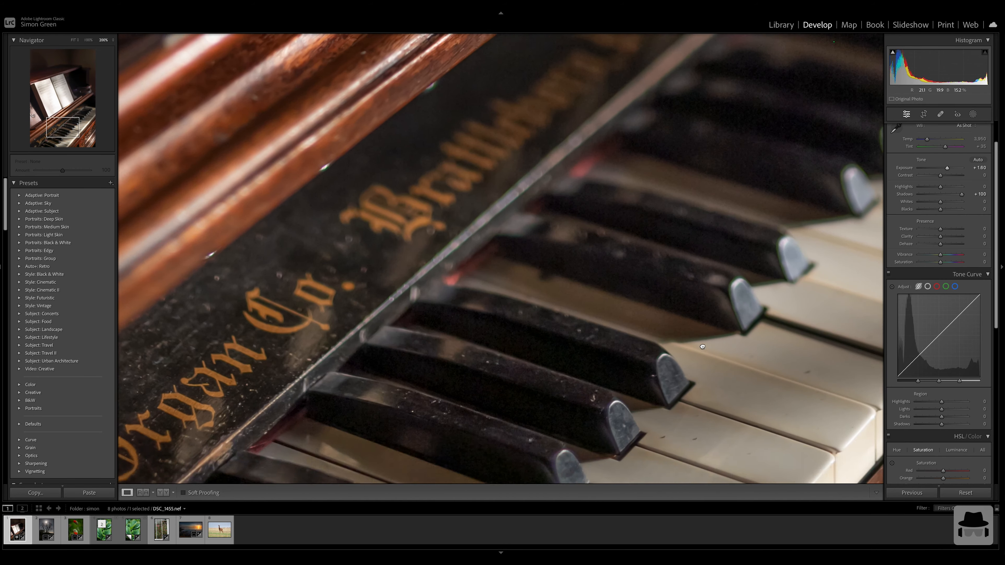
left_click_drag(702, 346, 641, 269)
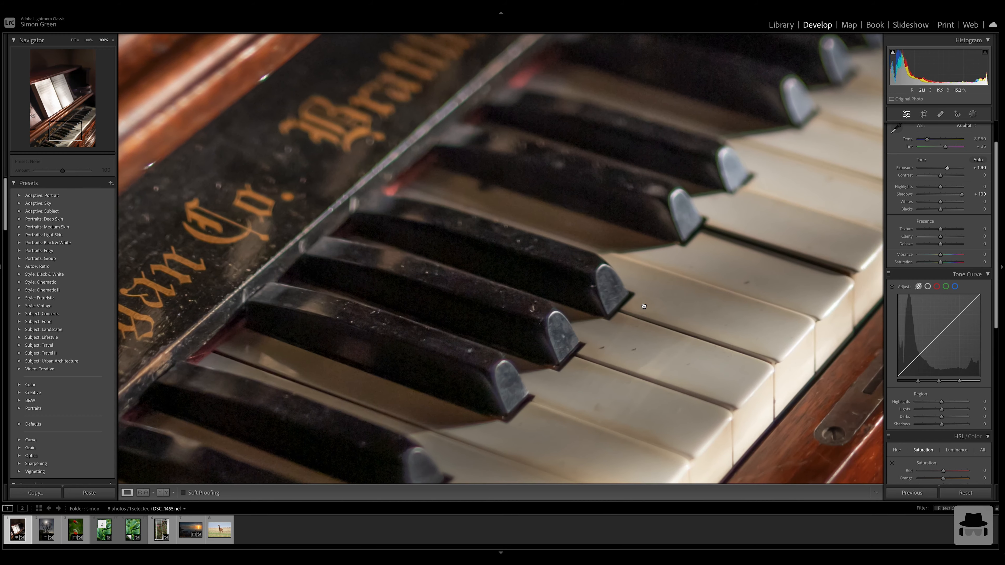
scroll(954, 409, "down", 3)
scroll(954, 409, "down", 10)
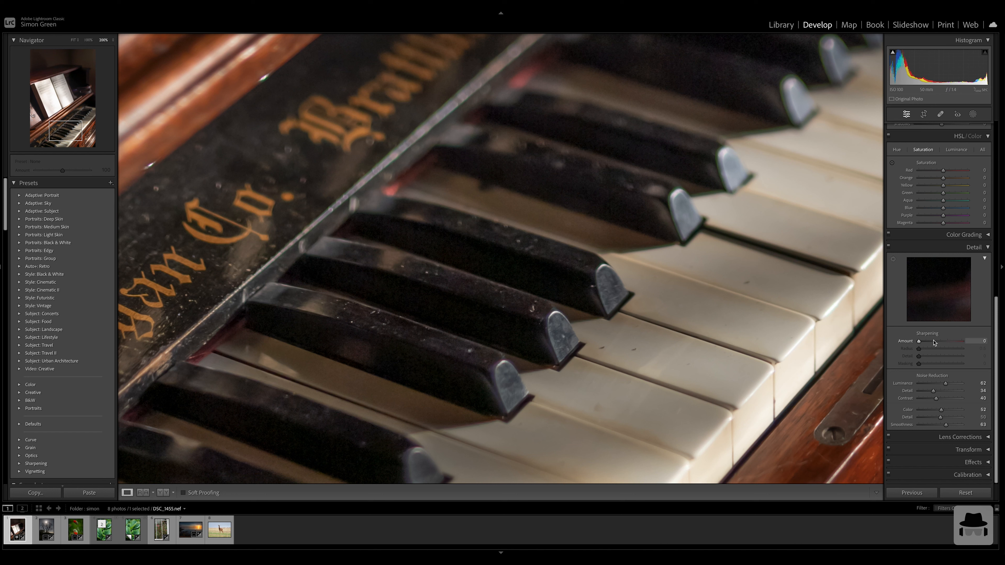
left_click_drag(918, 342, 1003, 343)
left_click_drag(497, 292, 721, 178)
left_click_drag(342, 150, 527, 227)
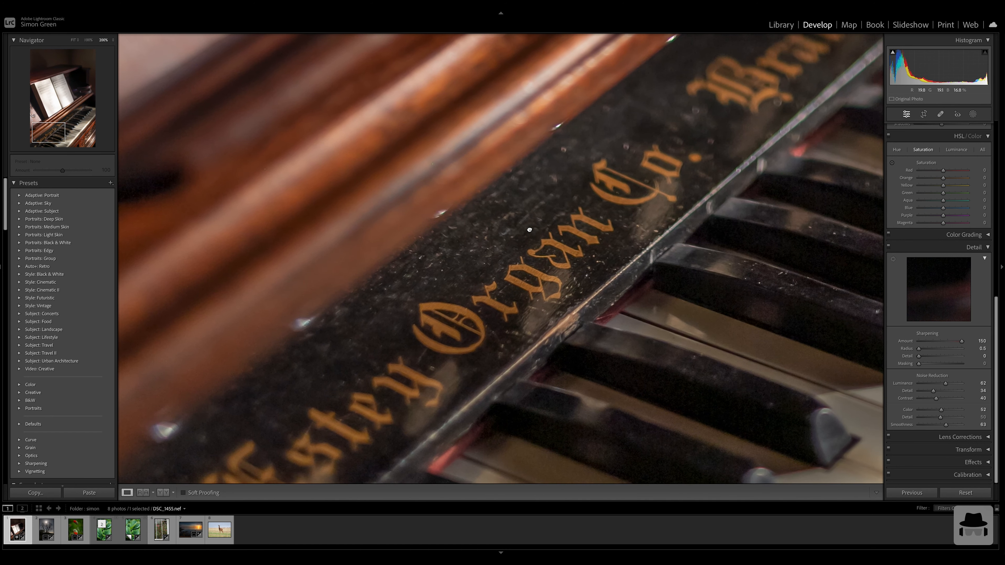
Try the sharpening amount between 0 and 150, and raise the sharpening radius to 3.0
left_click_drag(945, 341, 882, 341)
left_click_drag(919, 342, 986, 339)
left_click_drag(962, 342, 941, 342)
left_click_drag(920, 351, 968, 353)
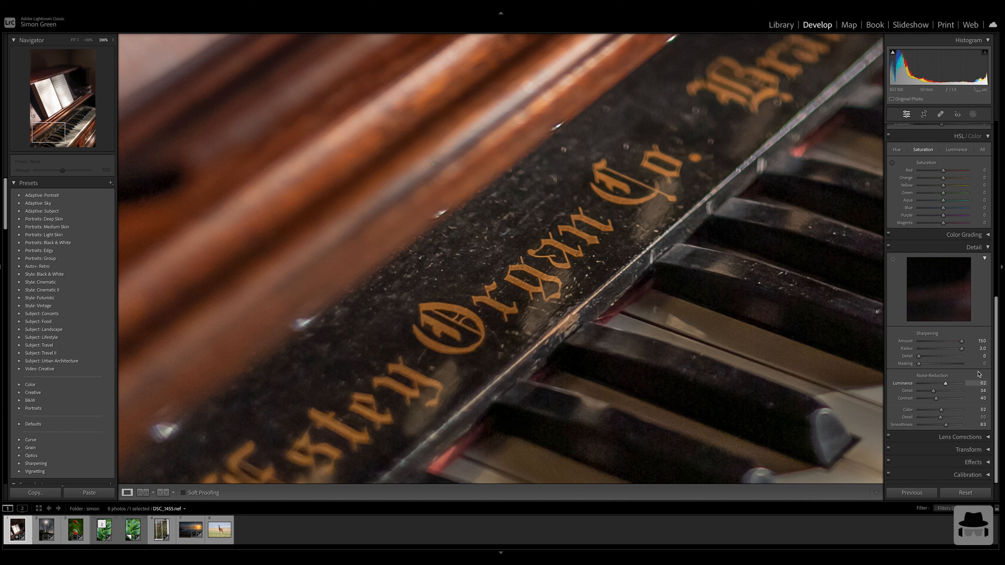
mouse_move(962, 349)
left_mouse_down()
mouse_move(939, 351)
mouse_move(963, 351)
left_mouse_up()
Return the sharpening radius to 0.5 and set the amount to 150 using the grayscale preview
left_click_drag(962, 351, 914, 343)
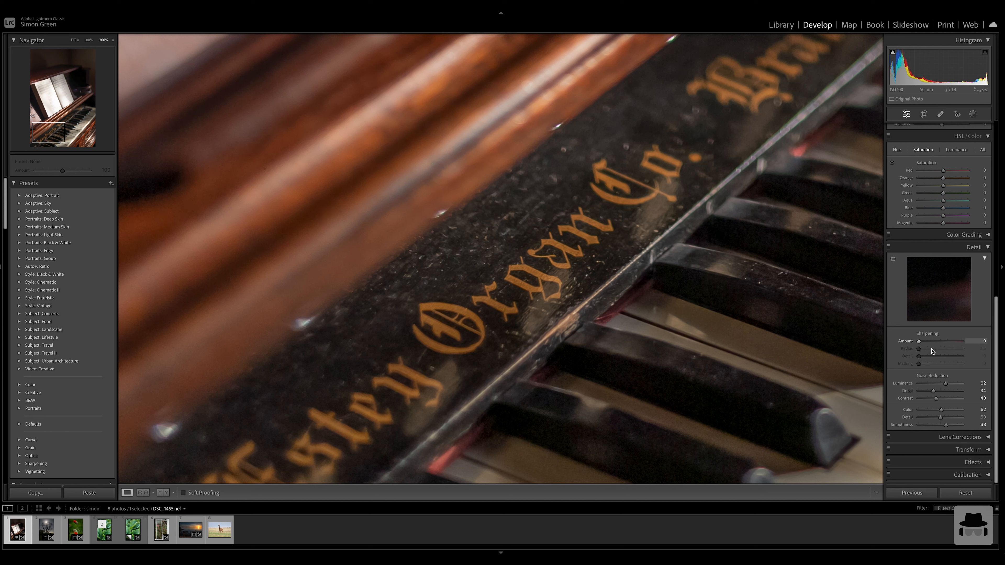
key("alt")
left_click_drag(919, 342, 980, 343)
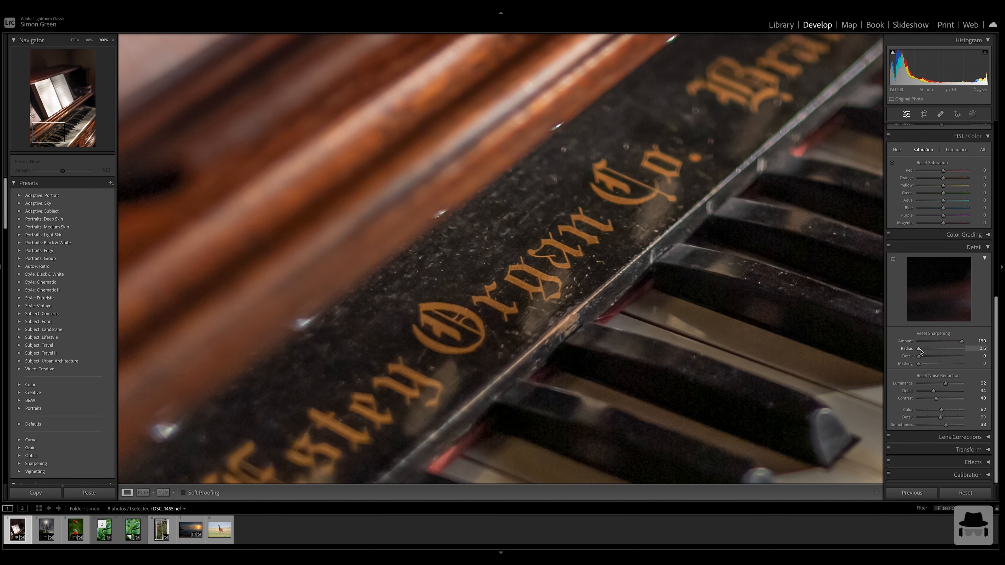
Set the sharpening radius to 2.2 and the sharpening detail to 19 using the grayscale preview
left_click_drag(919, 348, 924, 349)
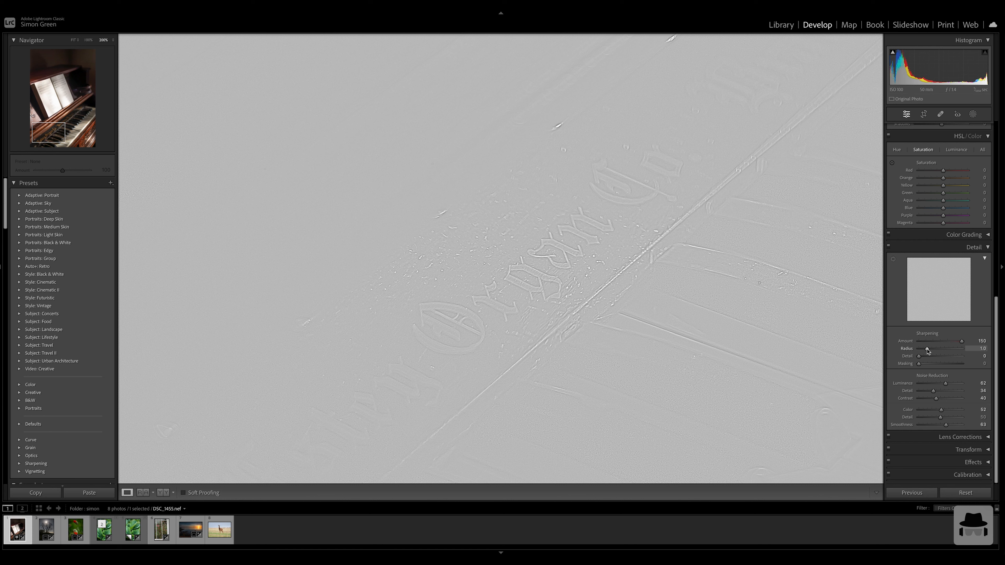
left_click_drag(940, 353, 952, 353)
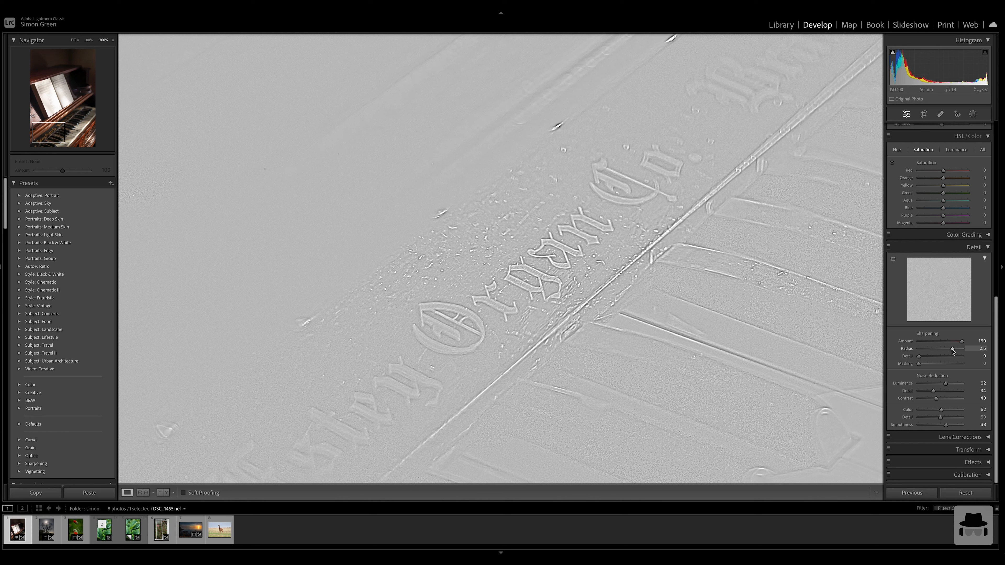
left_click_drag(964, 351, 956, 352)
left_click_drag(946, 352, 953, 353)
left_click_drag(949, 353, 950, 353)
left_click_drag(946, 354, 951, 353)
mouse_move(948, 353)
left_mouse_down()
mouse_move(921, 358)
mouse_move(949, 357)
left_mouse_up()
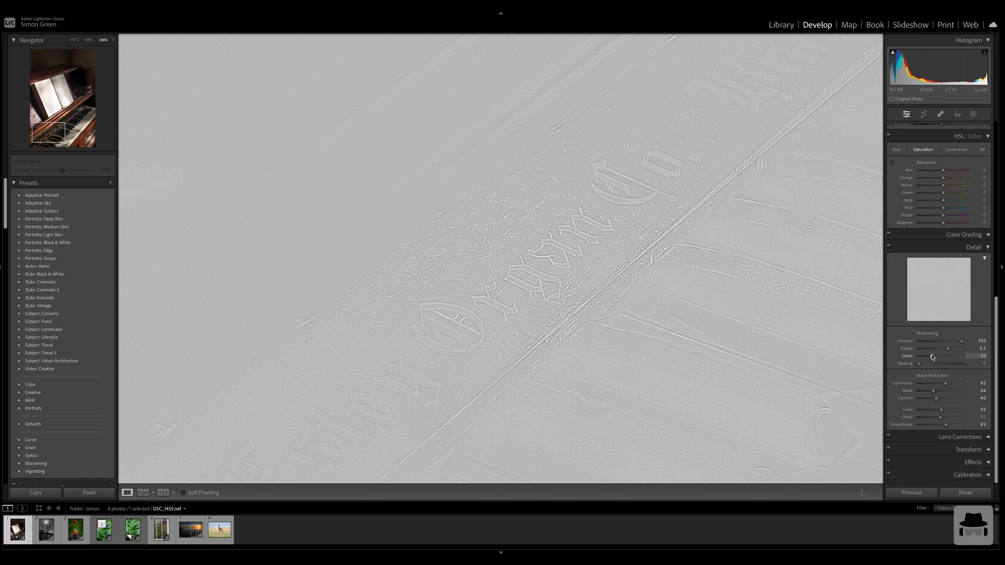
left_click_drag(933, 357, 923, 356)
left_click_drag(923, 353, 928, 353)
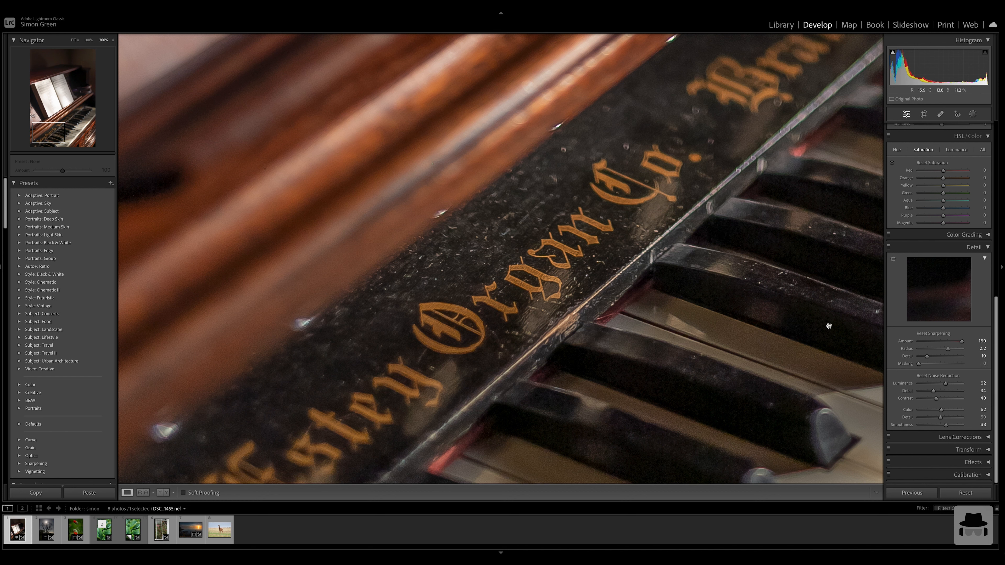
Adjust the sharpening masking with the edge mask preview, settling on masking 31 and a sharpening amount of 119
left_click(919, 364, "alt")
left_click_drag(919, 366, 953, 366)
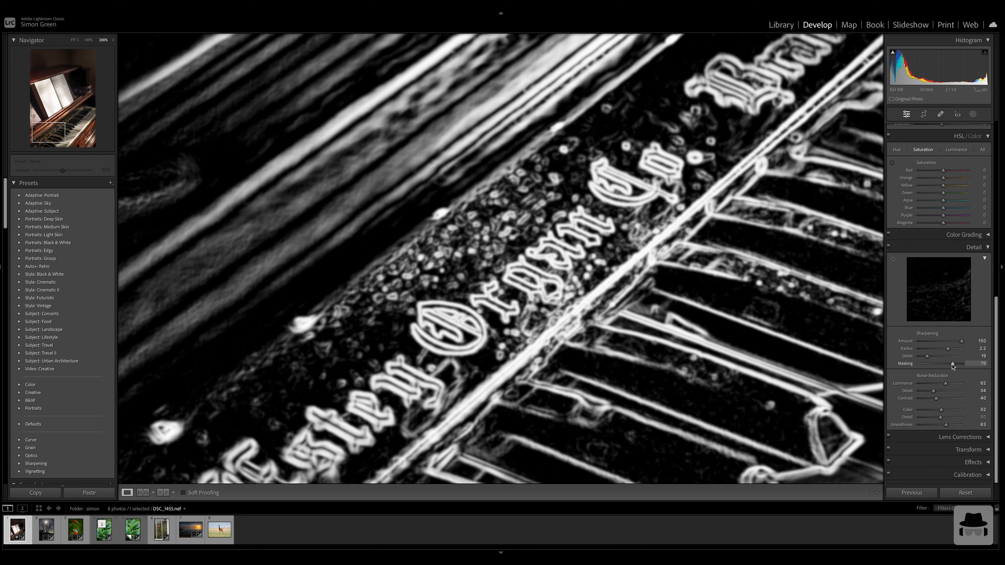
left_click_drag(952, 366, 952, 366)
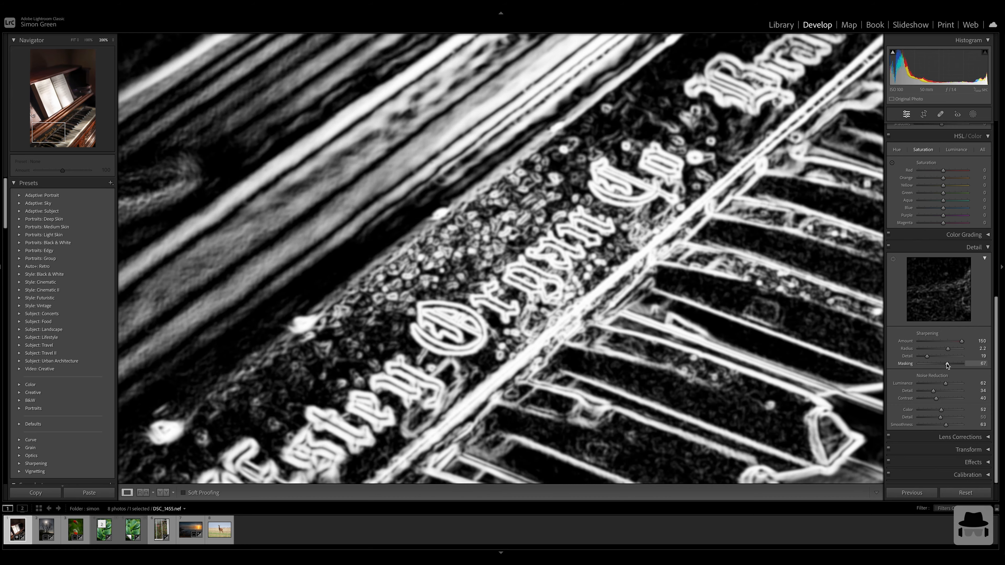
left_click_drag(954, 366, 954, 365)
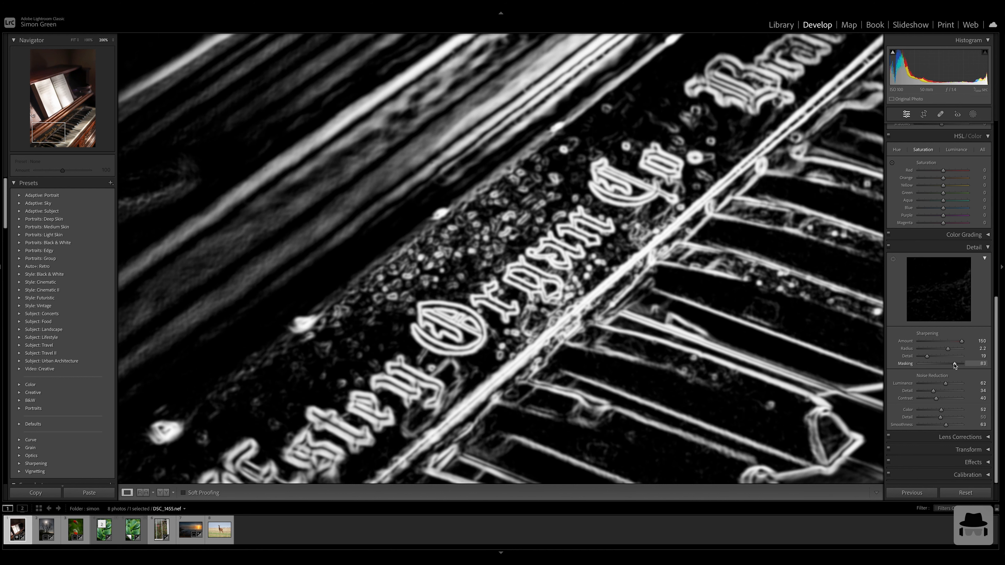
left_click_drag(954, 363, 954, 364)
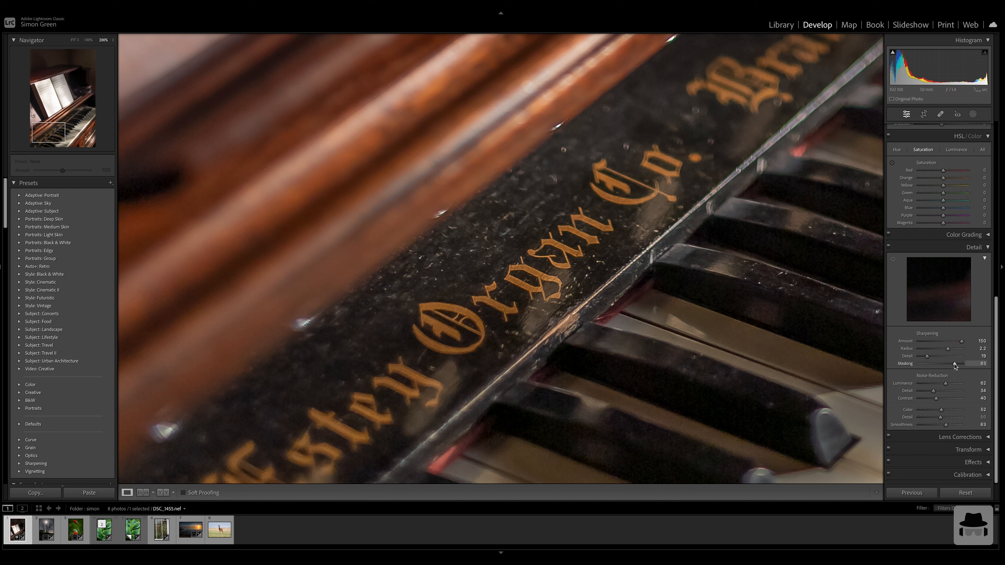
left_click_drag(951, 364, 942, 365)
left_click(89, 41)
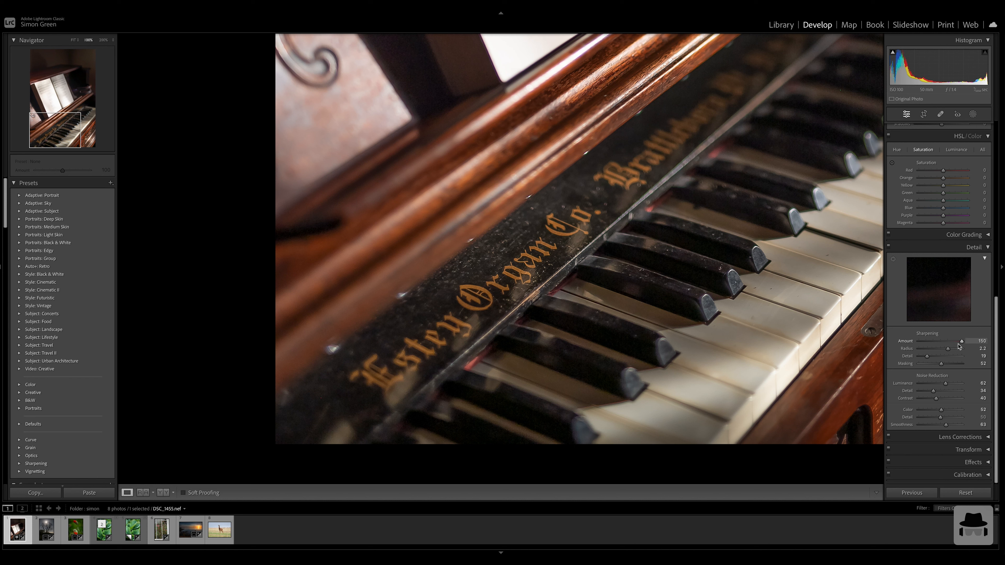
left_click_drag(954, 342, 937, 364)
left_click(716, 247)
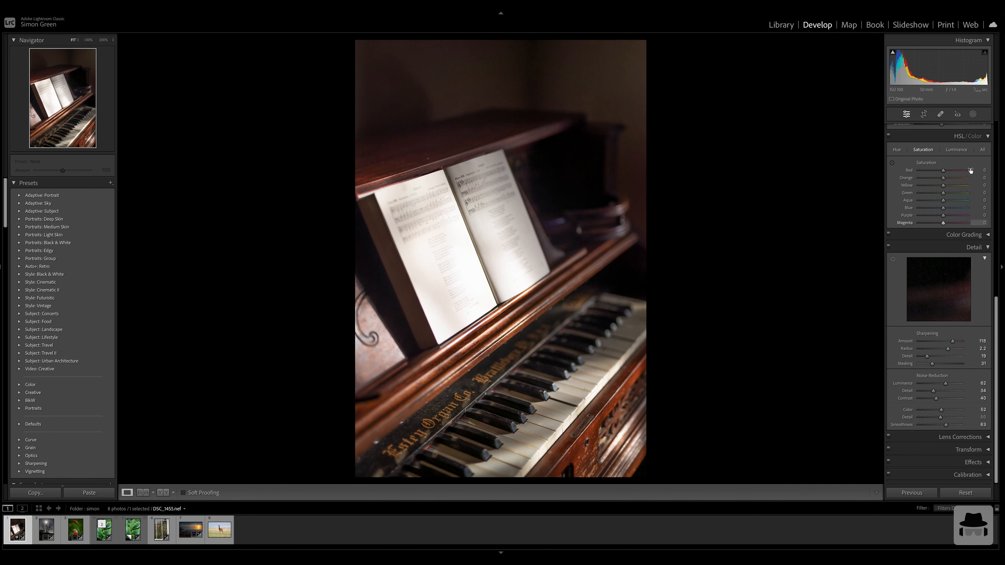
Compare the photo with and without the Detail adjustments, both in the full view and at 100% on the dark area behind the music book
left_click(888, 247)
left_click(888, 247)
left_click(888, 247)
left_click(889, 247)
left_click(889, 248)
left_click(889, 247)
left_click(627, 167)
left_click(889, 247)
left_click(889, 247)
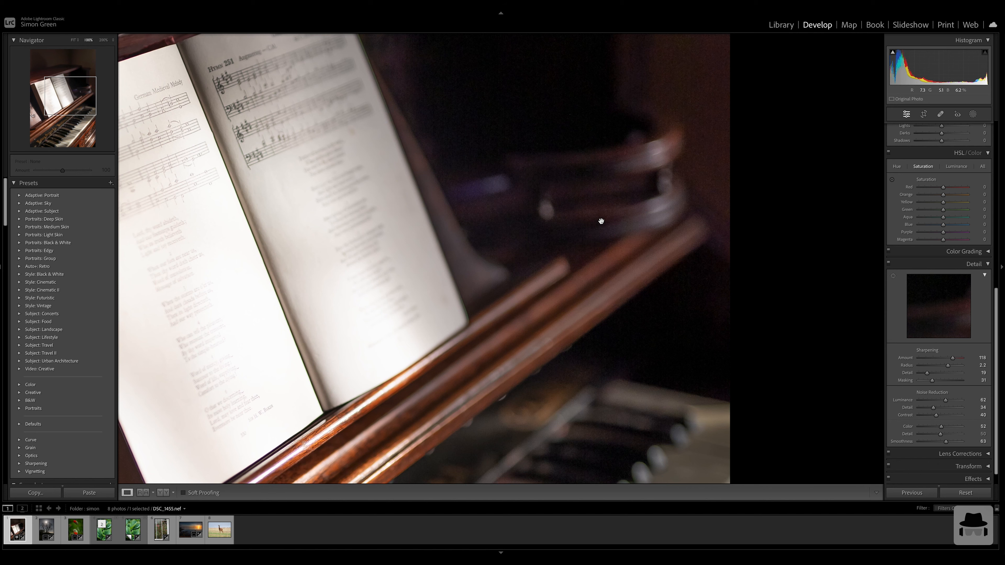
left_click(601, 224)
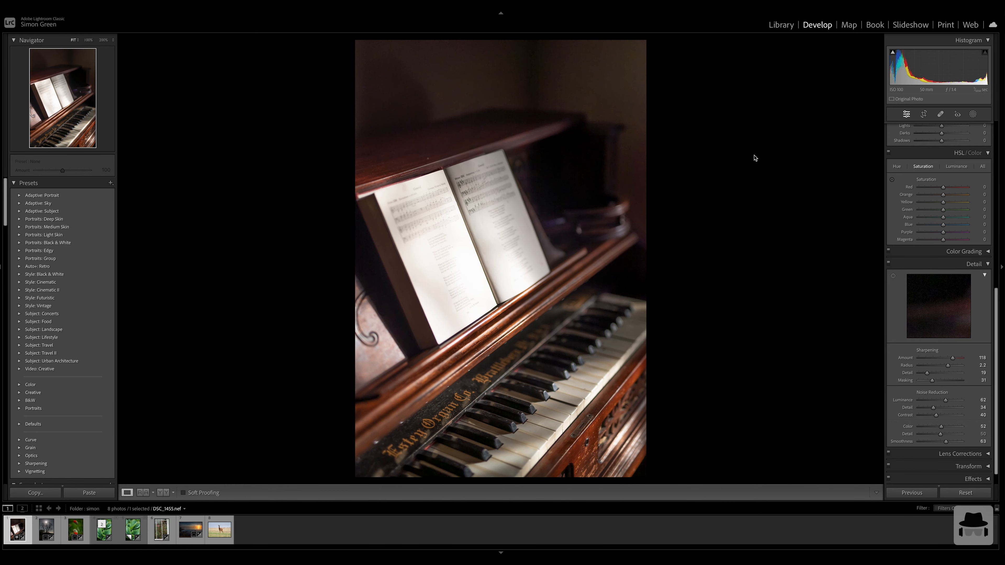
Lower the highlights to -54 and add tone curve contrast with darks at -24 and lights at +56
left_click_drag(995, 307, 998, 136)
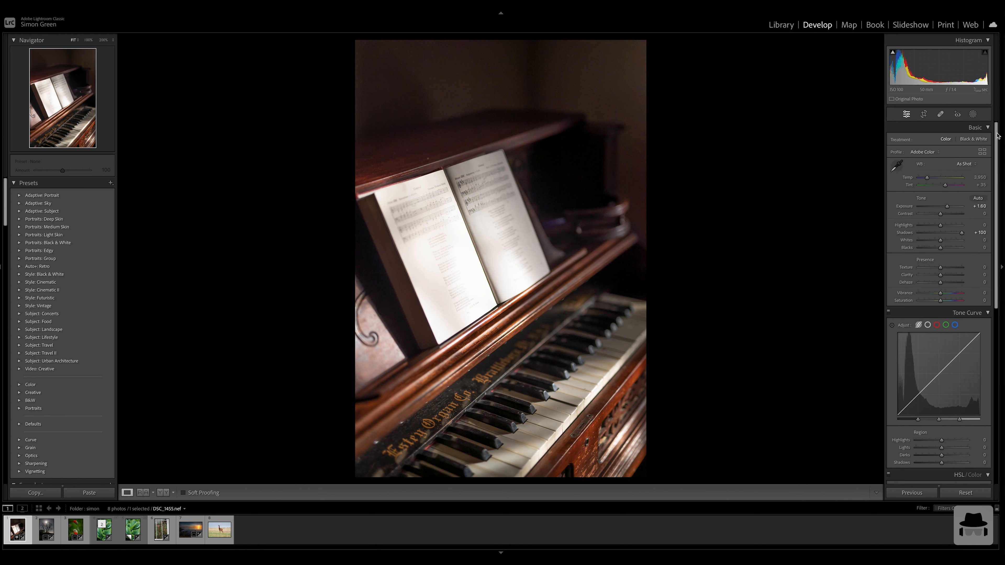
left_click_drag(941, 225, 929, 227)
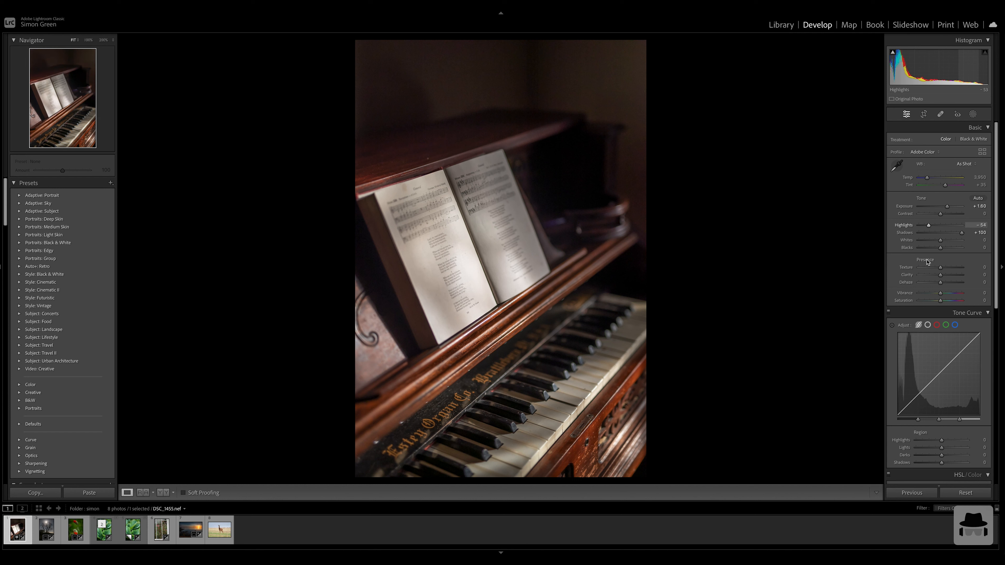
left_click_drag(921, 380, 919, 398)
left_click_drag(955, 357, 956, 347)
Set the exposure to +1.90, the tone curve lights to +24 and the highlights to -71
left_click_drag(947, 206, 949, 208)
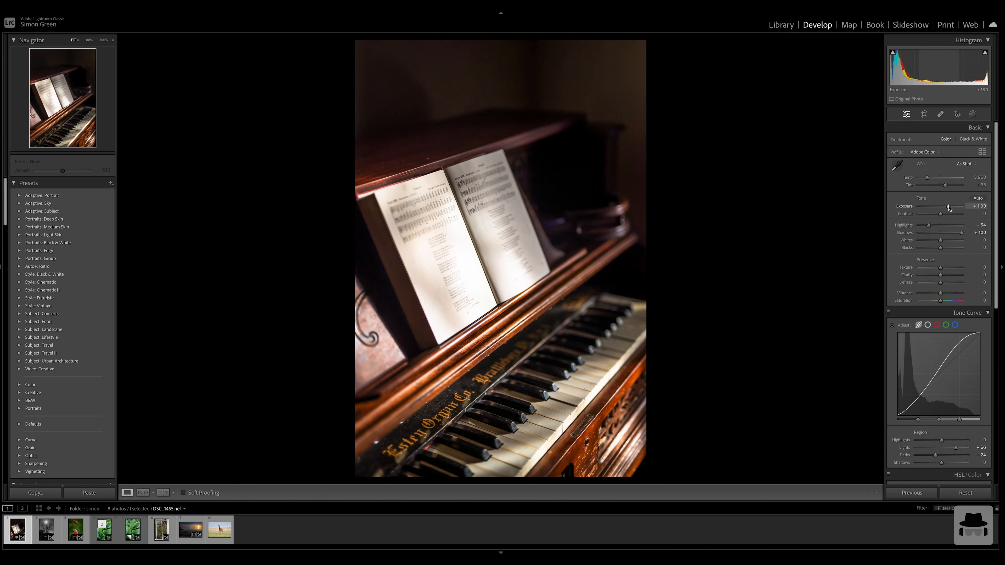
left_click_drag(958, 343, 956, 353)
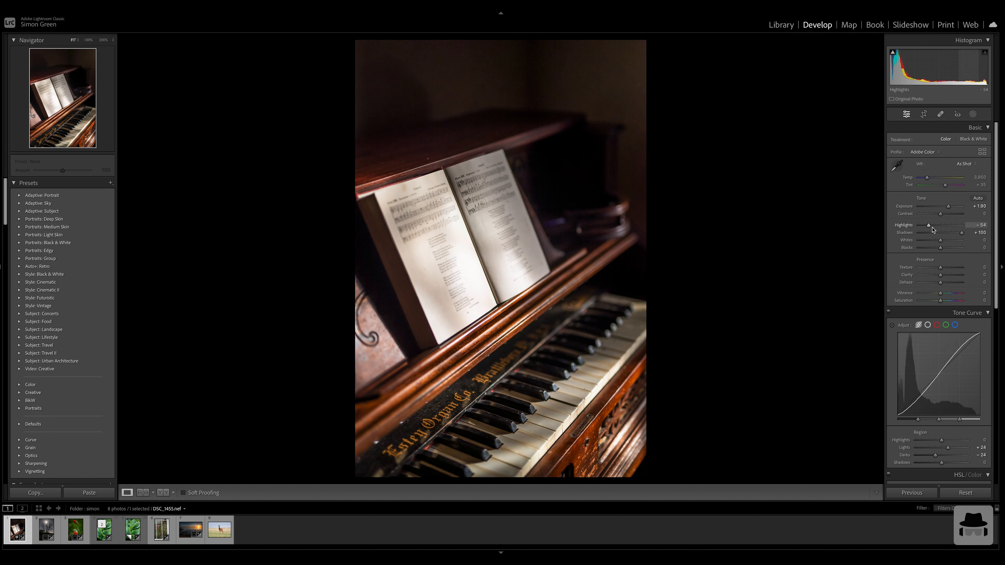
left_click_drag(928, 226, 926, 225)
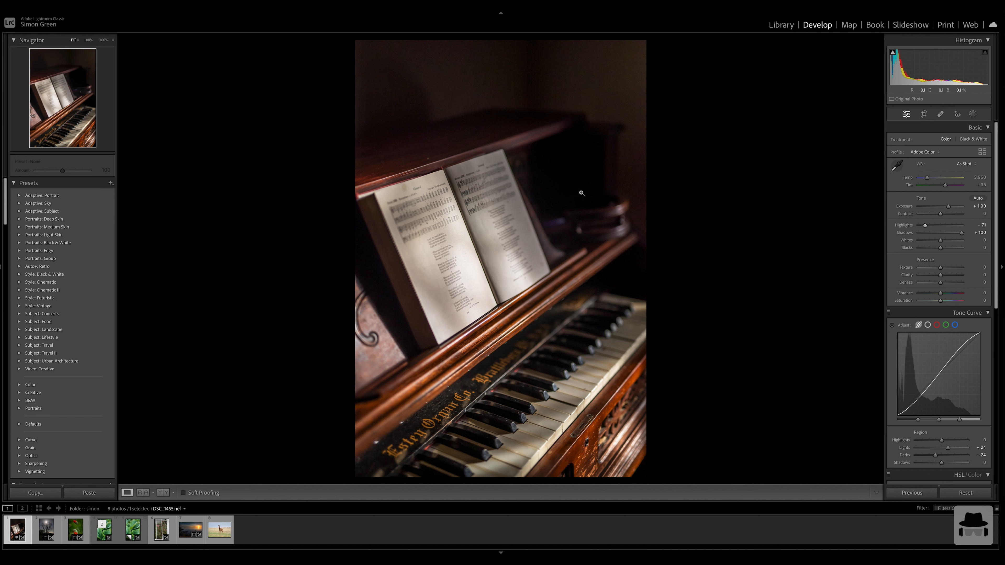
Refine the Detail settings on the dark background with sharpening amount 62, radius 1.1 and luminance noise reduction 72
left_click(622, 154)
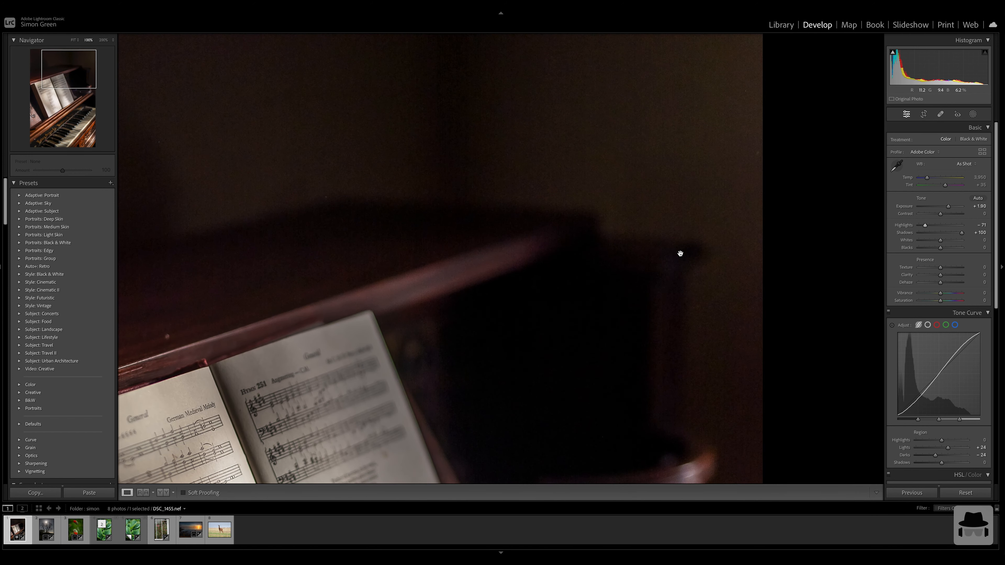
scroll(960, 365, "down", 6)
left_click(584, 370)
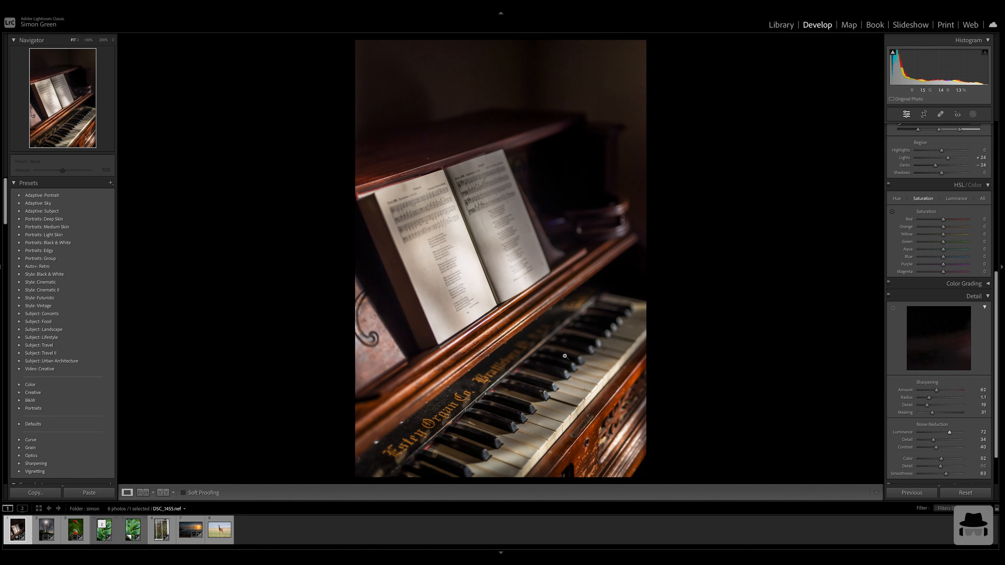
Inspect the keys at 200% and heal the stray bright pixel among the black keys with a size 10 spot, keeping the tool overlay on Auto
left_click(565, 356)
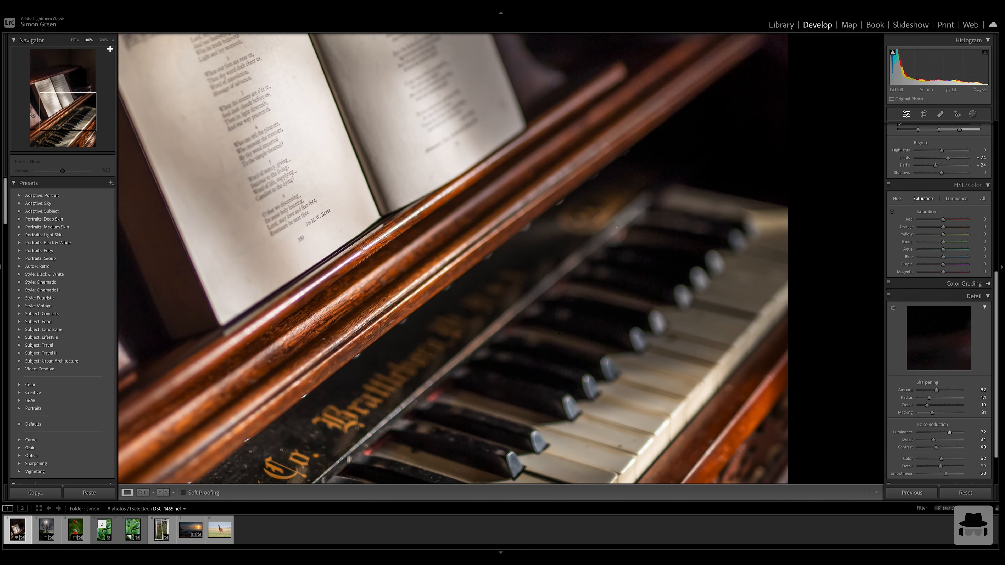
left_click(104, 39)
left_click_drag(622, 382, 570, 152)
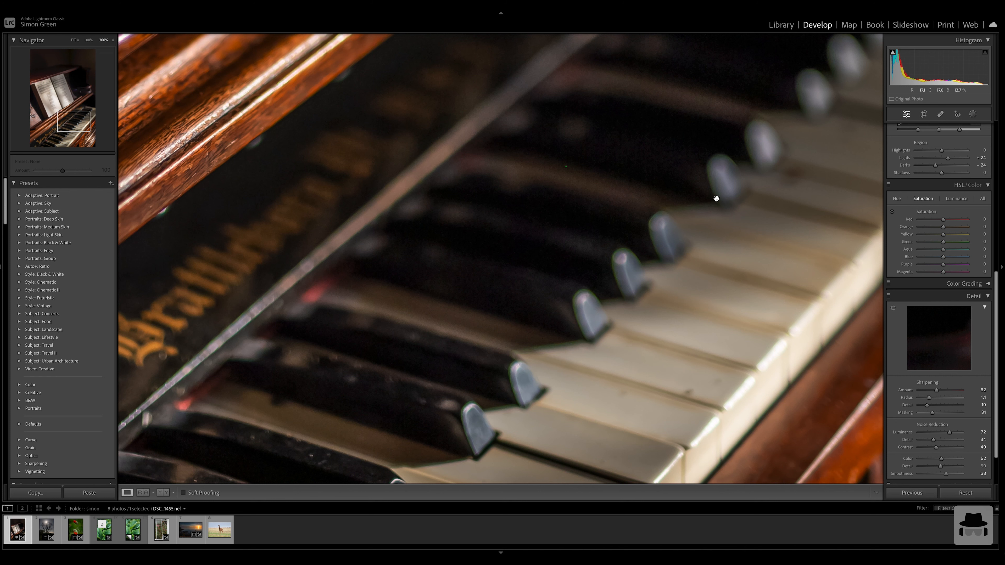
left_click_drag(546, 175, 589, 243)
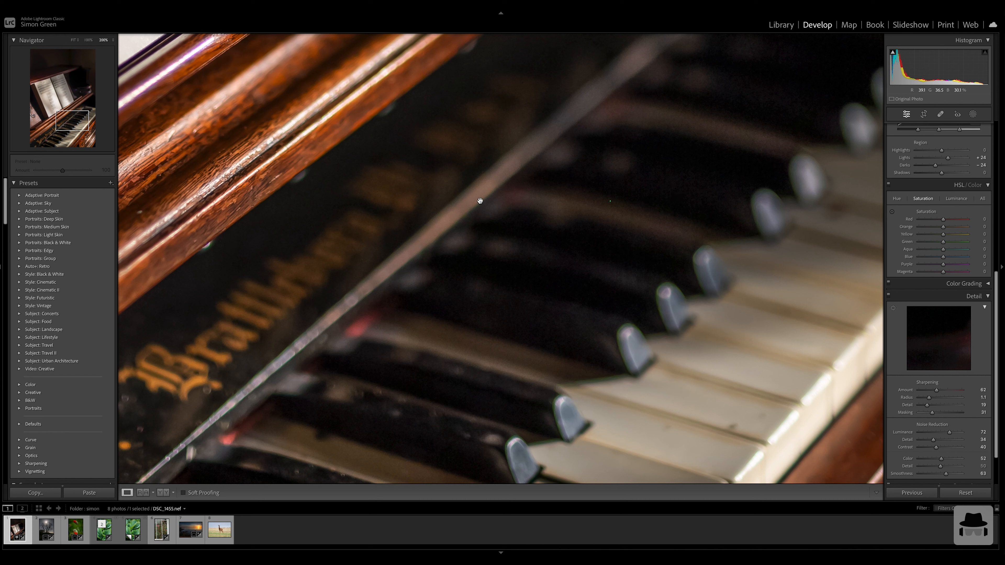
left_click_drag(598, 210, 581, 285)
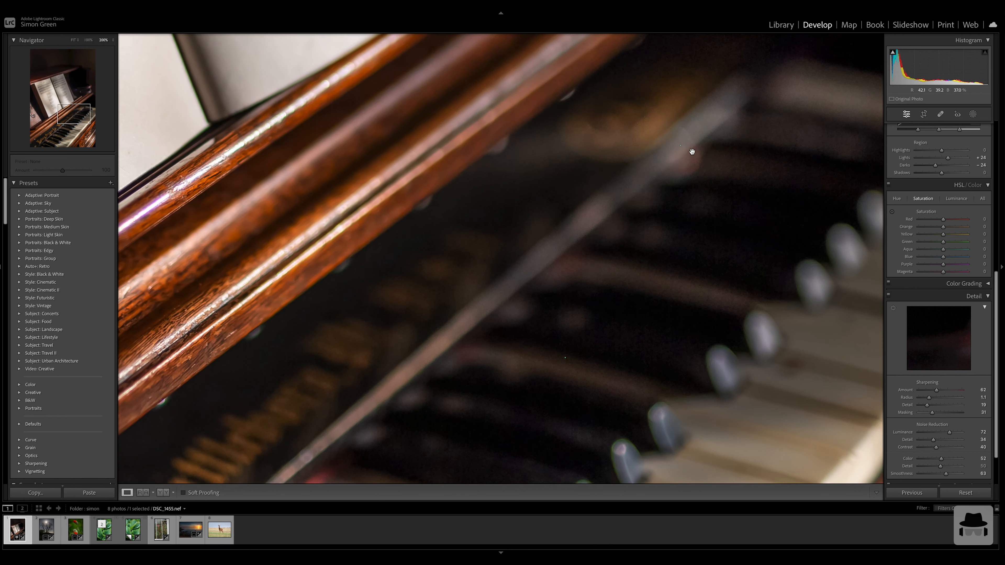
left_click_drag(773, 145, 757, 86)
left_click(940, 114)
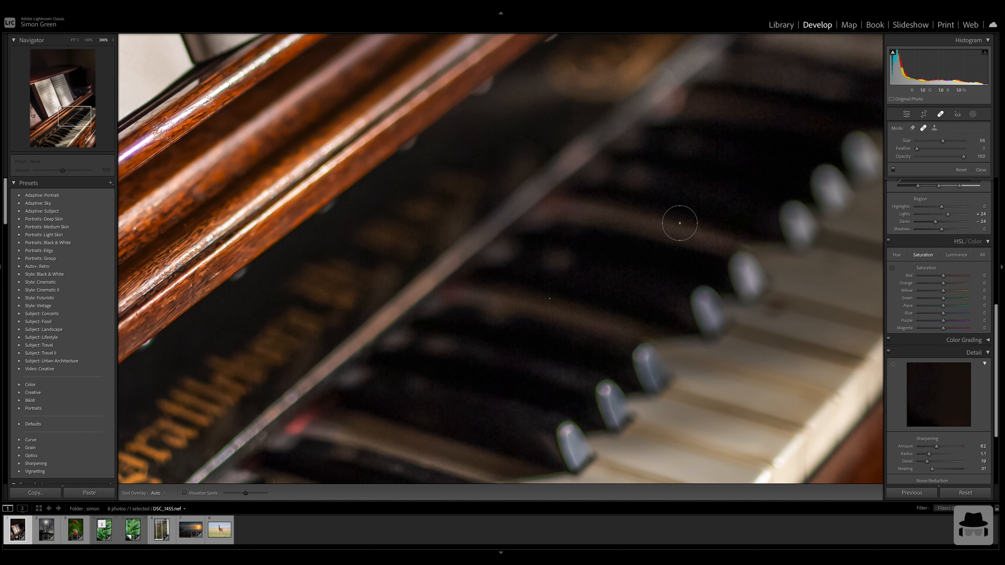
scroll(556, 297, "down", 10)
left_click(550, 298)
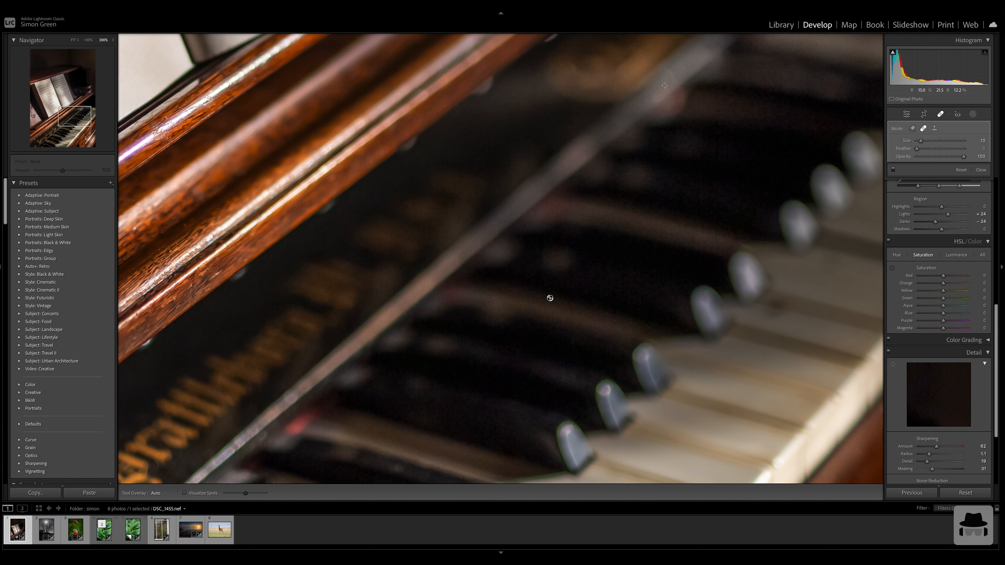
left_click(157, 493)
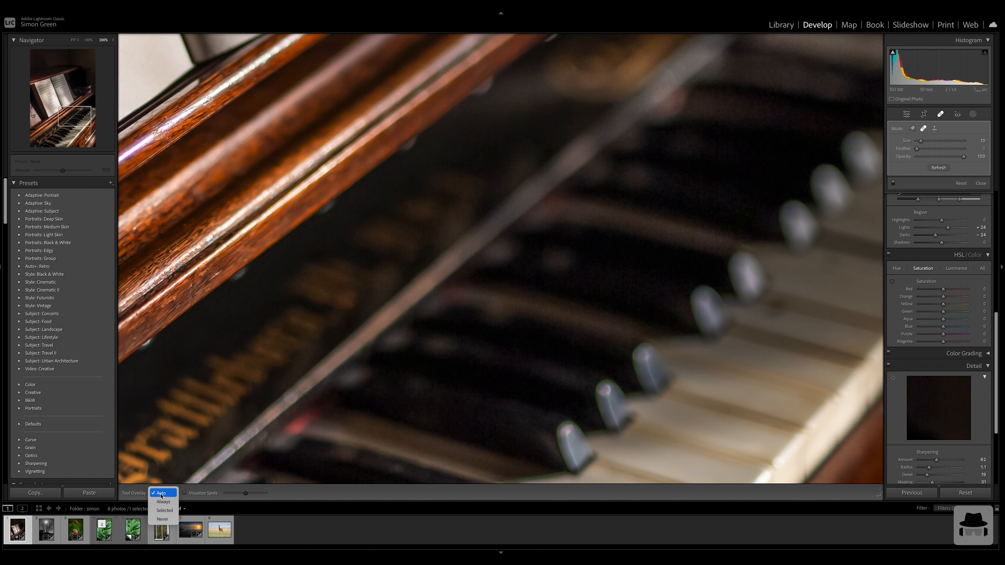
left_click(366, 498)
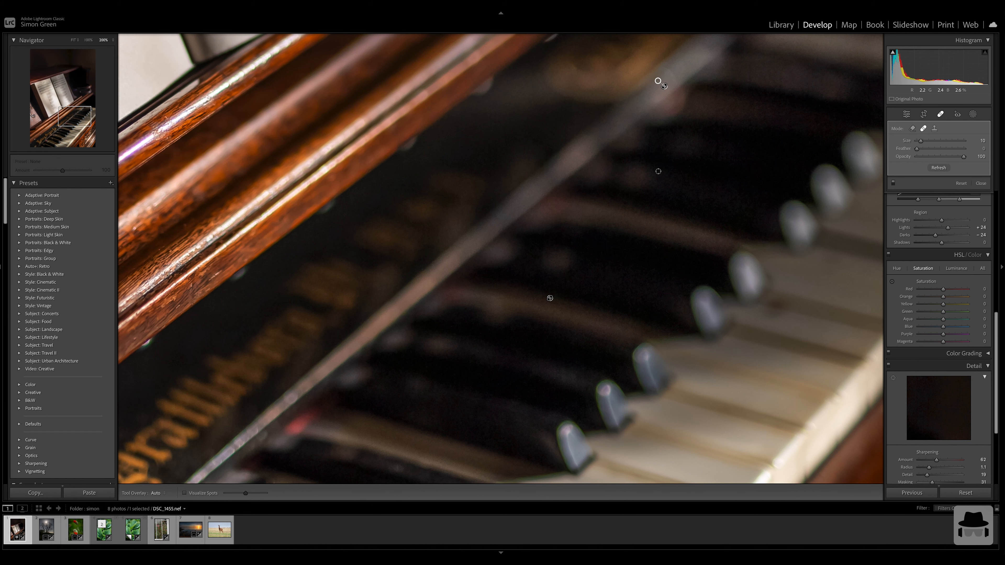